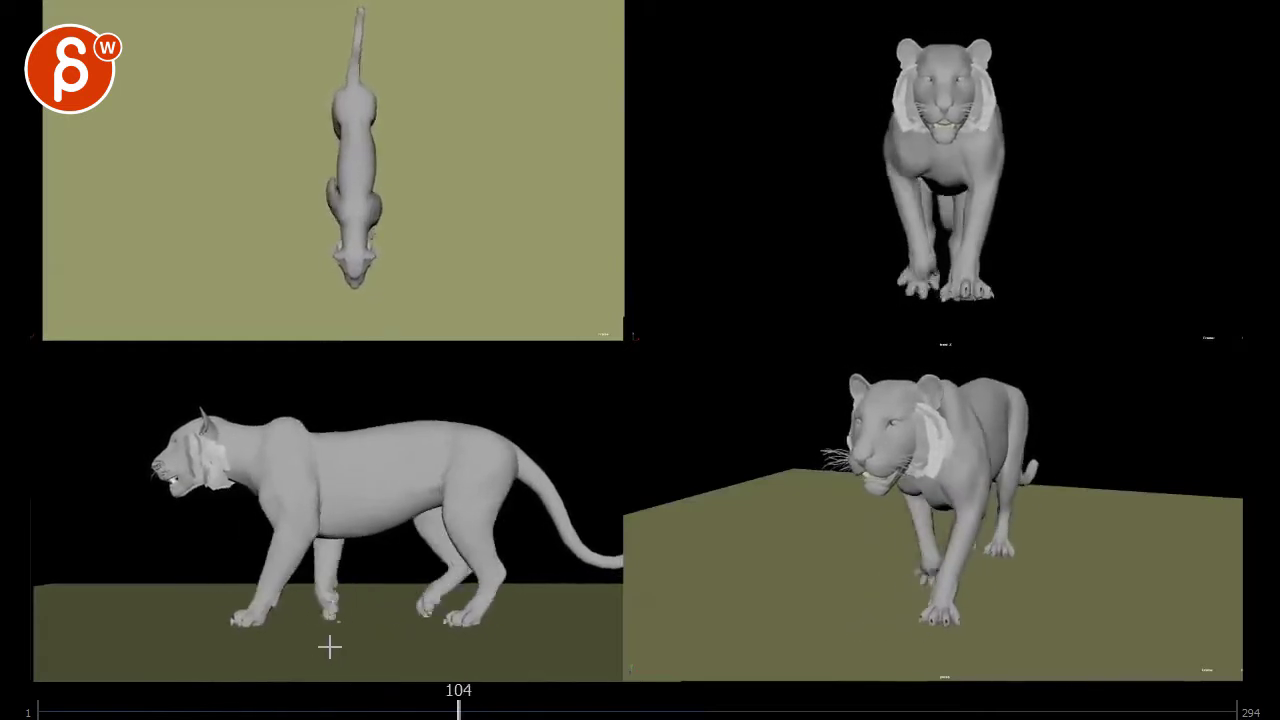
Step: Pause the tiger walk at frame 131 and draw a short mark in the top view
key(space)
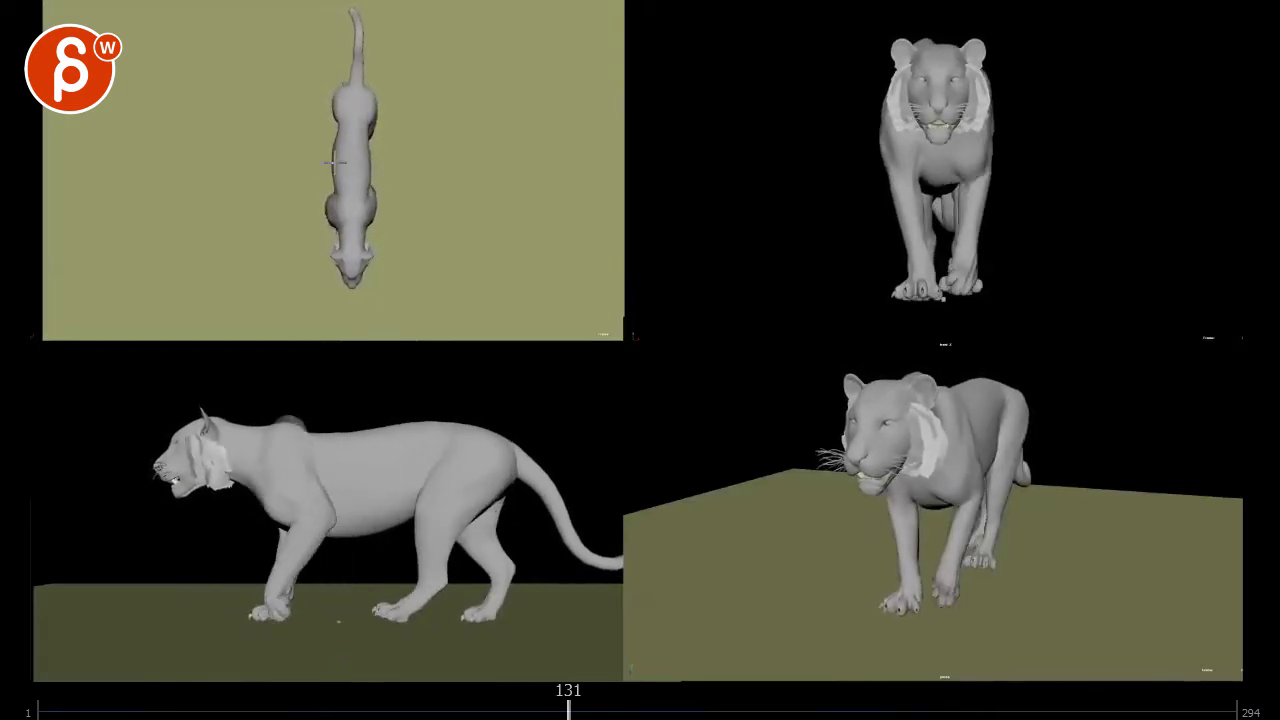
mouse_move(262, 95)
mouse_down()
mouse_move(257, 306)
mouse_move(258, 100)
mouse_up()
key(space)
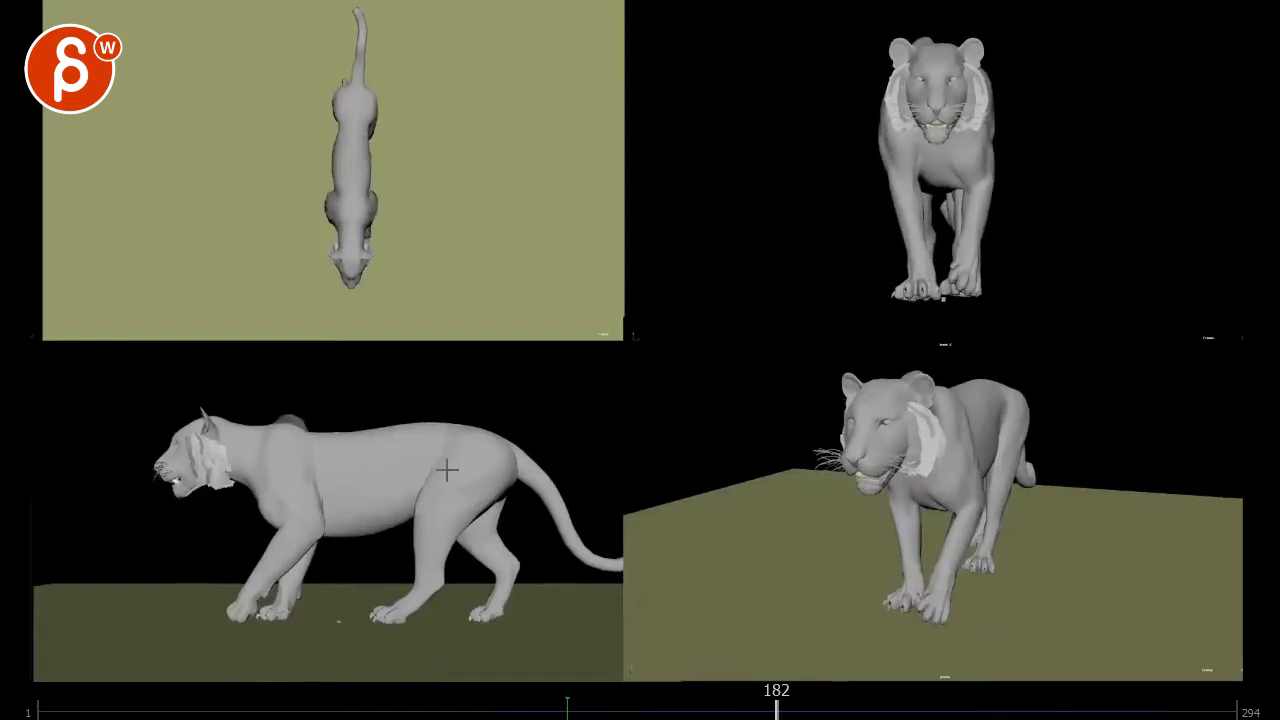
Step: Draw a forward arrow along the tiger's spine and slanted lines along the front and hind legs at frame 182 in the side view
drag(471, 460, 229, 456)
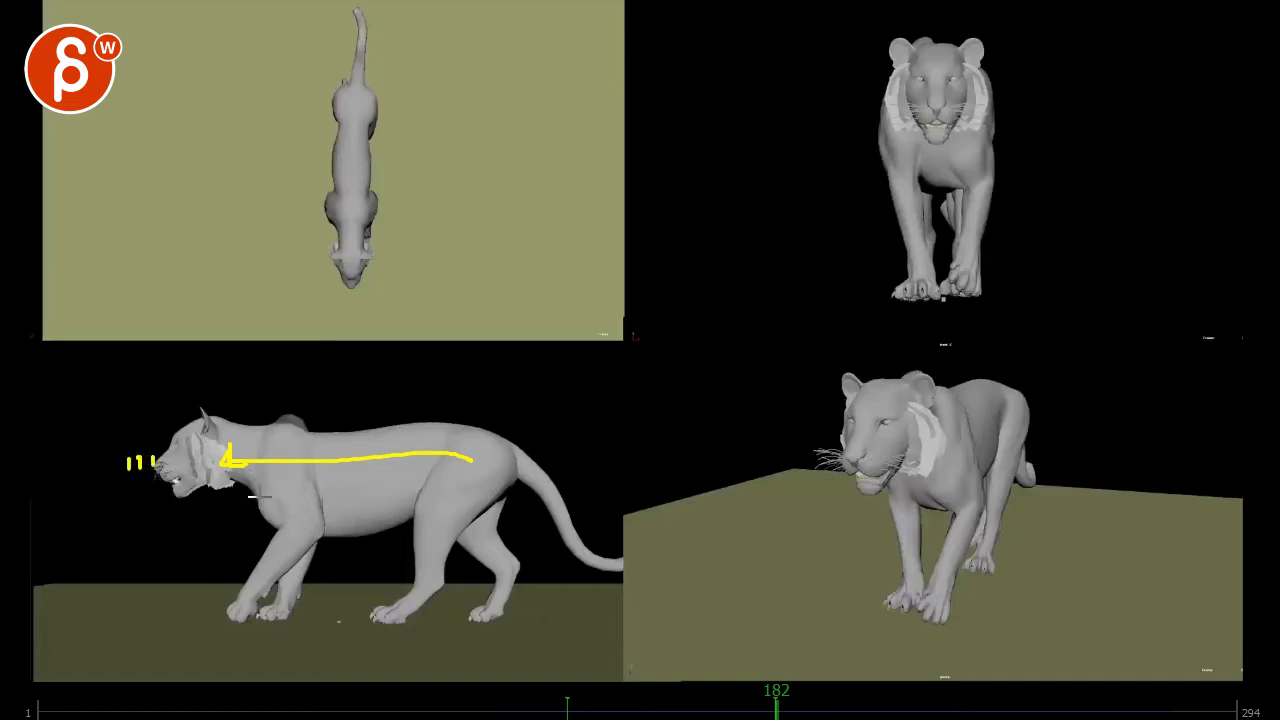
drag(330, 443, 256, 598)
drag(509, 444, 420, 617)
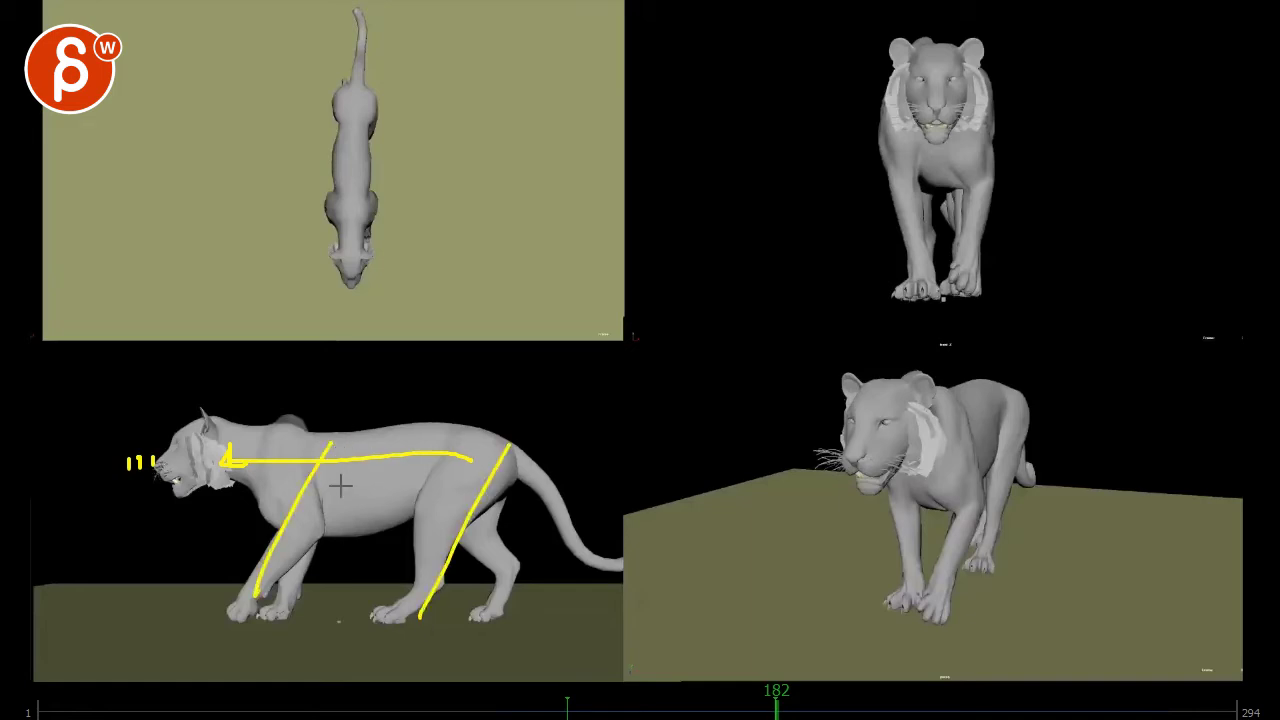
Step: Step back and forth through the frames around 182 to examine the body and leg movement
key(Right)
key(Left)
key(Left)
key(Right)
key(Right)
key(Right)
key(Right)
key(Right)
key(Right)
key(Right)
key(Right)
key(Right)
key(space)
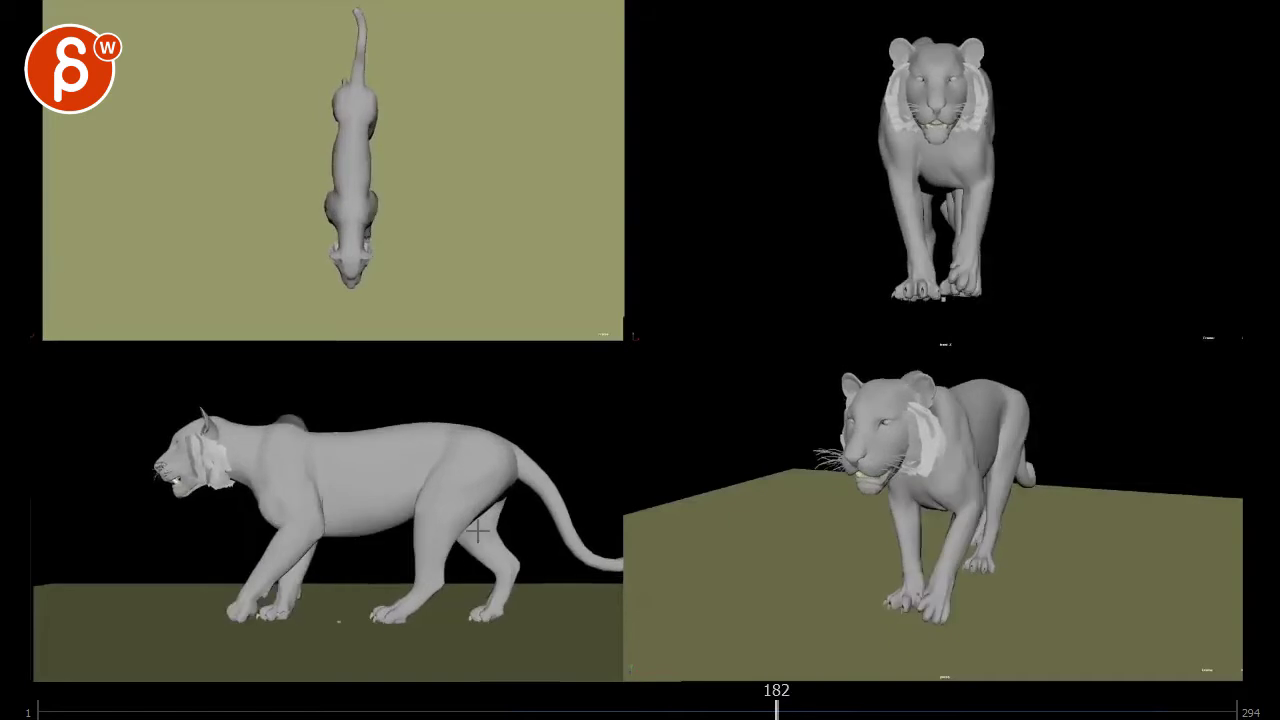
Step: Trace the rearmost hind leg and its foot's ground contact at frame 182, and mark the hind foot at frame 162 in the side view
drag(470, 512, 498, 612)
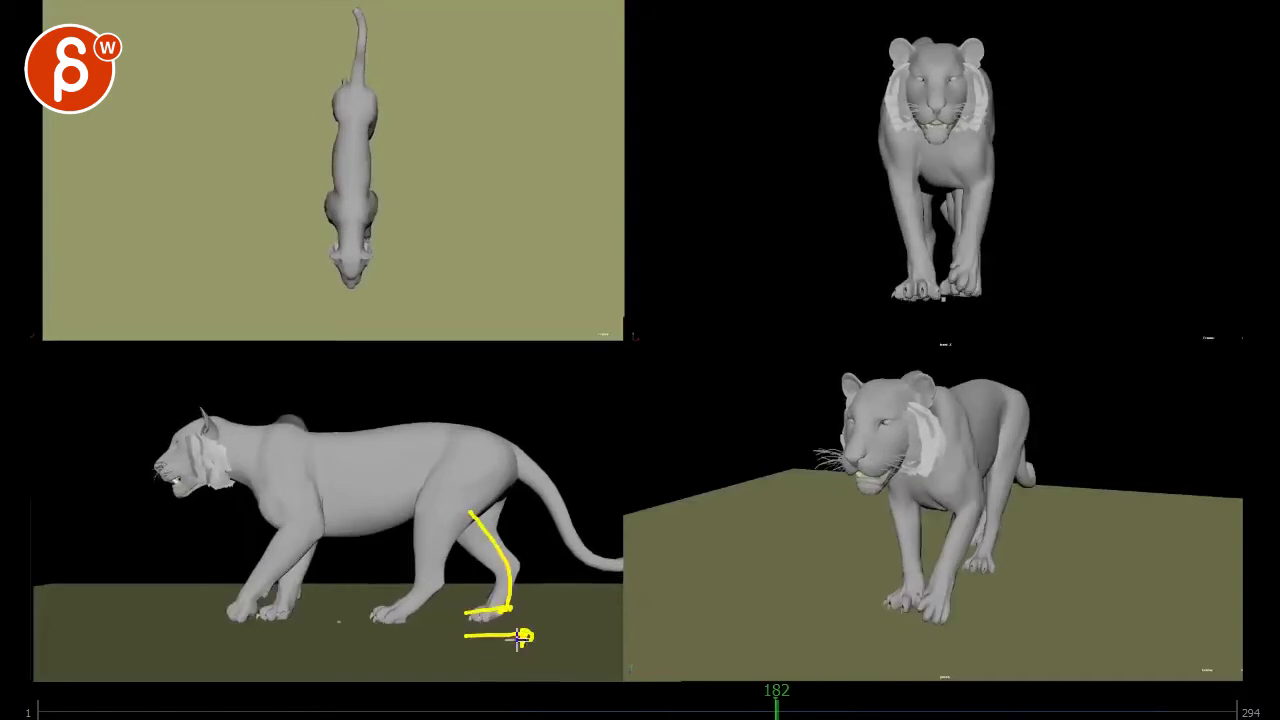
key(Escape)
key(space)
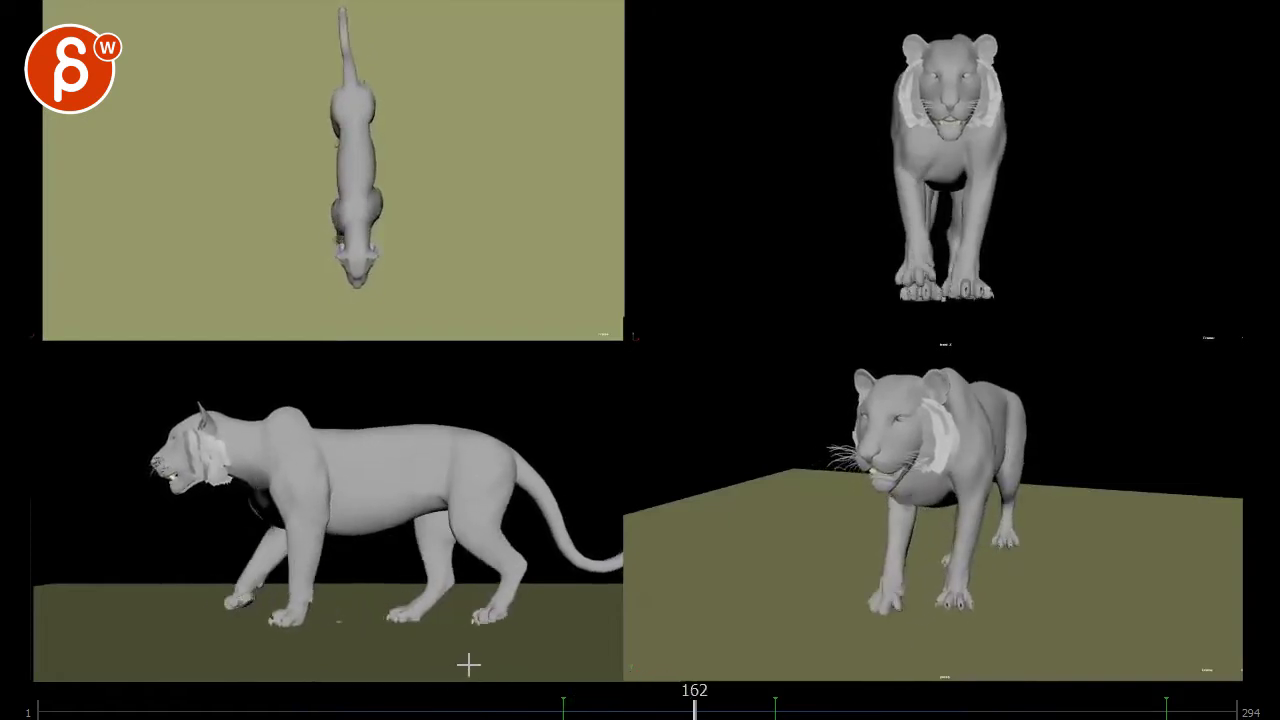
drag(432, 631, 532, 609)
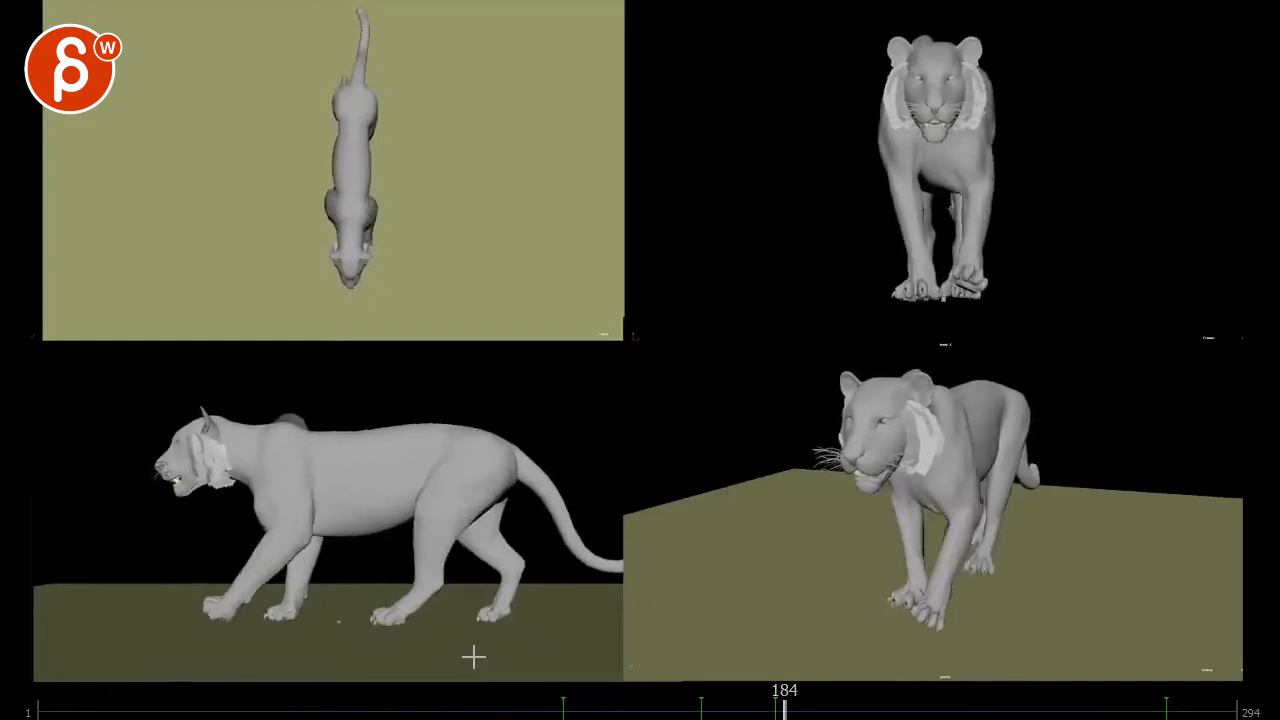
Step: Step back and forth through the frames around 184 to examine how the hind foot slides and plants
key(Right)
key(Right)
key(Right)
key(Right)
key(Right)
key(Right)
key(Right)
key(Right)
key(Left)
key(Left)
key(Left)
key(Left)
key(Left)
key(Left)
key(Left)
key(Left)
key(Left)
key(Left)
key(Left)
key(Left)
key(Left)
key(Left)
key(Left)
key(Left)
key(Left)
key(Left)
key(Left)
key(Left)
key(Right)
key(Right)
key(Right)
key(Right)
key(Right)
key(Right)
key(Right)
key(Right)
key(Right)
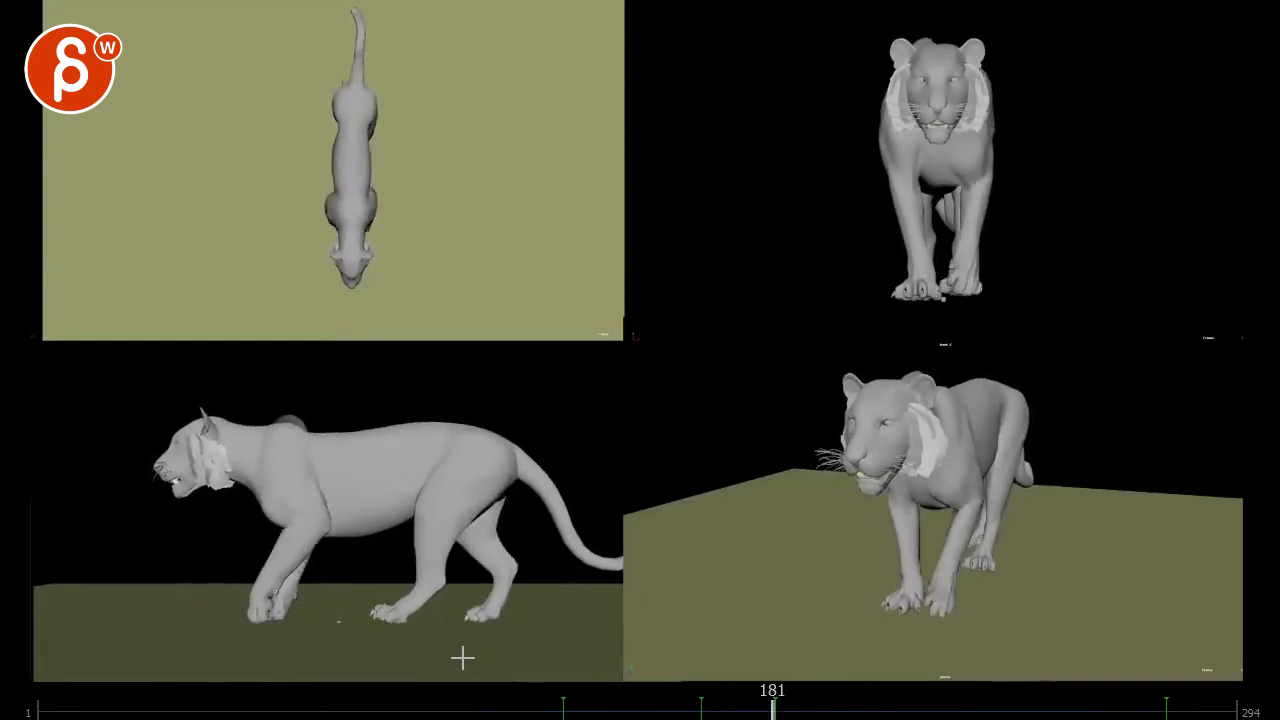
Step: Mark the rearmost hind foot's toe position on successive frames up to frame 181 in the side view
key(j)
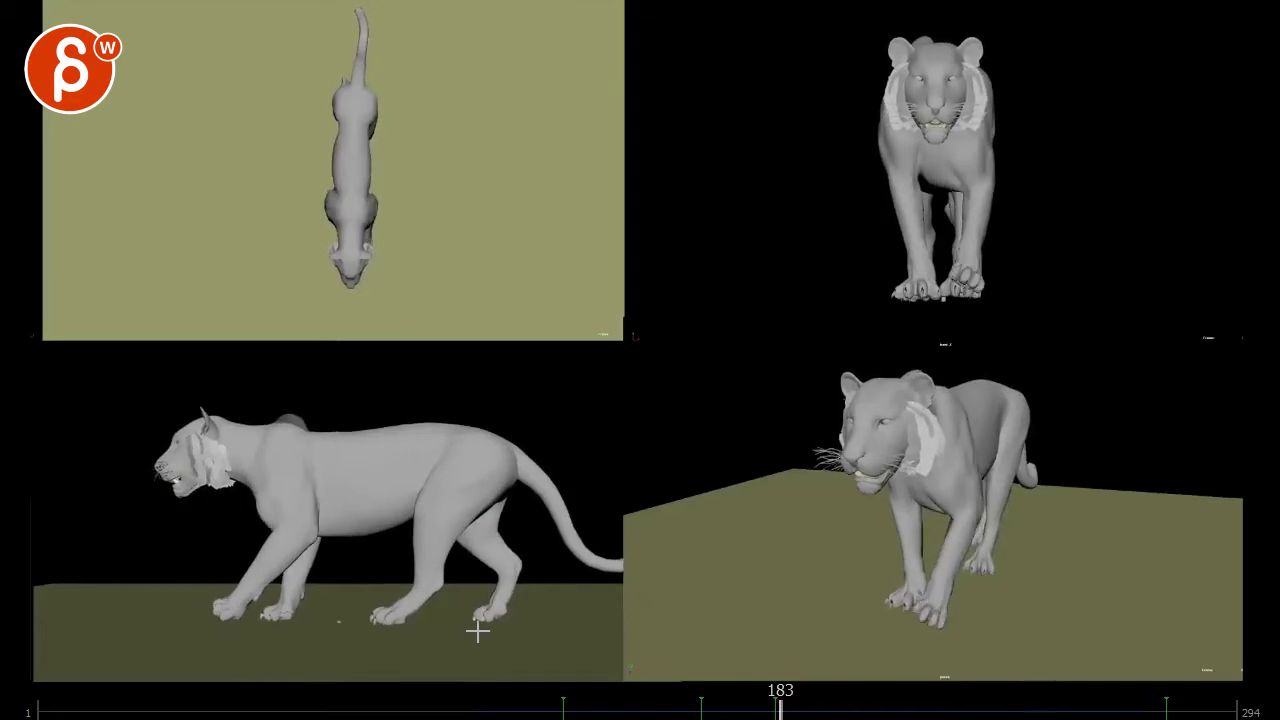
key(Right)
key(Left)
key(Left)
click(456, 613)
key(Right)
click(467, 621)
key(Right)
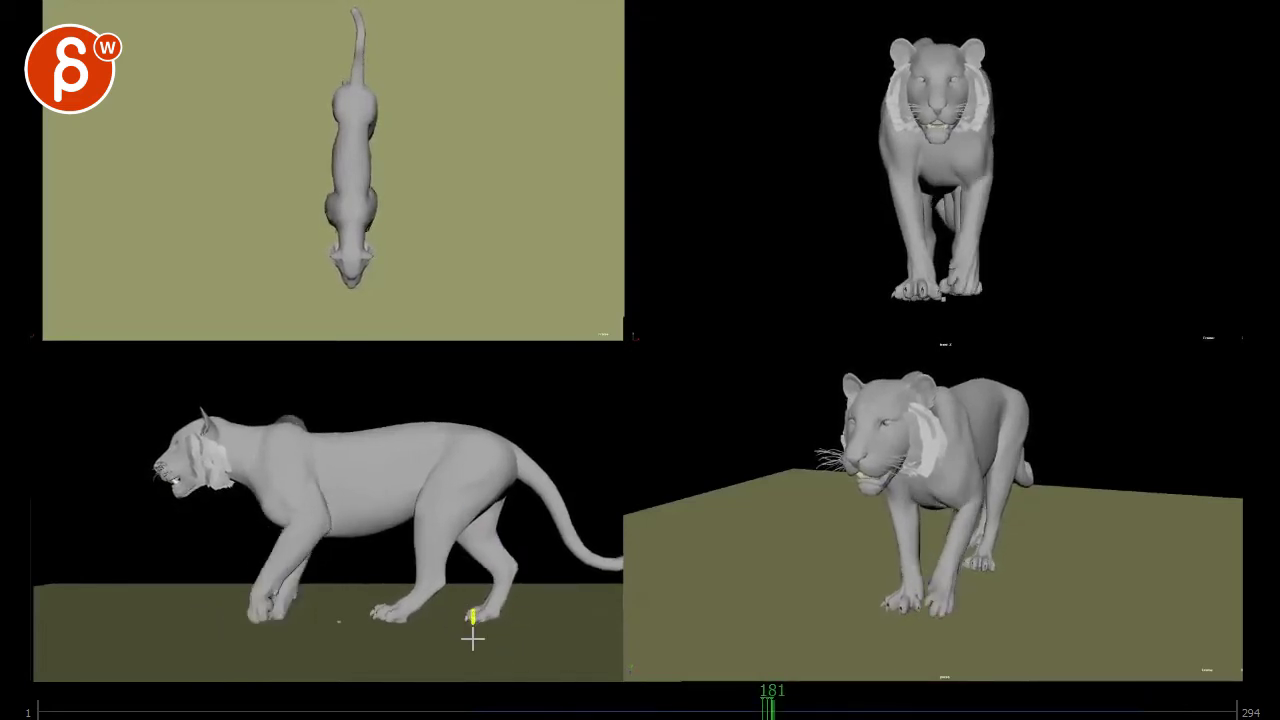
Step: Step back and forth through the frames from 181 to 185 to examine the hind foot's drift against the marks
key(Right)
key(Right)
key(Right)
key(Right)
key(Right)
key(Left)
key(Left)
key(Left)
key(Right)
key(Right)
key(Right)
key(Left)
key(Right)
key(Left)
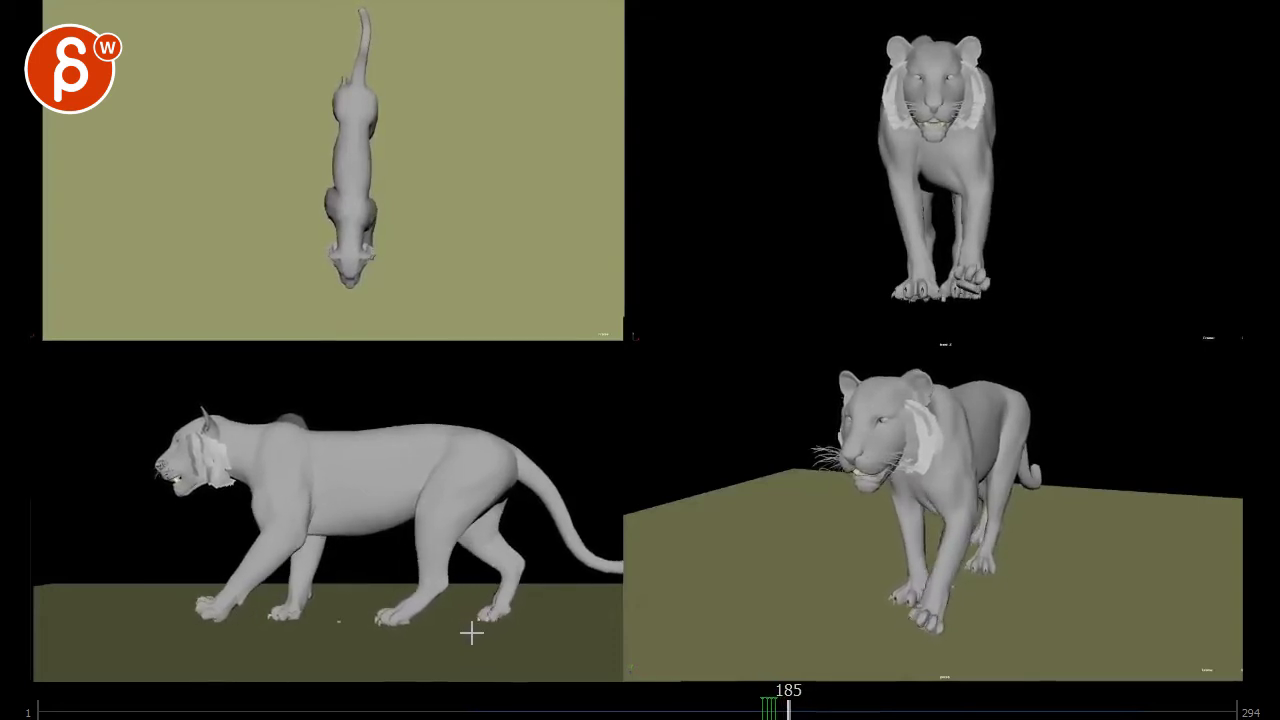
Step: Sketch the hind foot's curved path at frame 184, and four frames ahead draw lines across the belly and hips and in front of the head
key(Left)
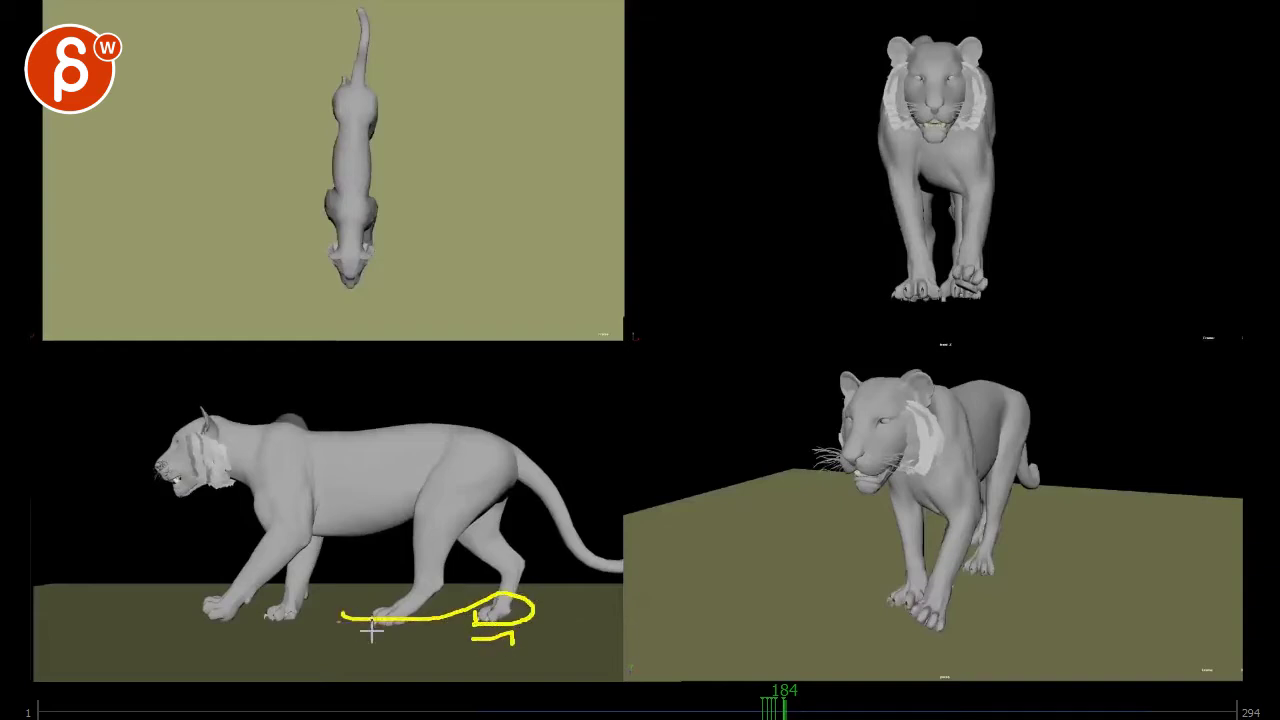
key(Right)
key(Right)
key(Right)
key(Right)
mouse_move(478, 513)
mouse_down()
mouse_move(206, 526)
mouse_move(245, 533)
mouse_up()
mouse_move(490, 392)
mouse_down()
mouse_move(454, 472)
mouse_move(521, 476)
mouse_up()
drag(517, 453, 454, 448)
mouse_move(122, 398)
mouse_down()
mouse_move(163, 440)
mouse_move(123, 494)
mouse_up()
Step: Return to frame 183, mark the hind foot's toe spacing on the ground in the side view, and resume playback
key(Left)
key(Left)
key(Left)
key(Left)
key(Left)
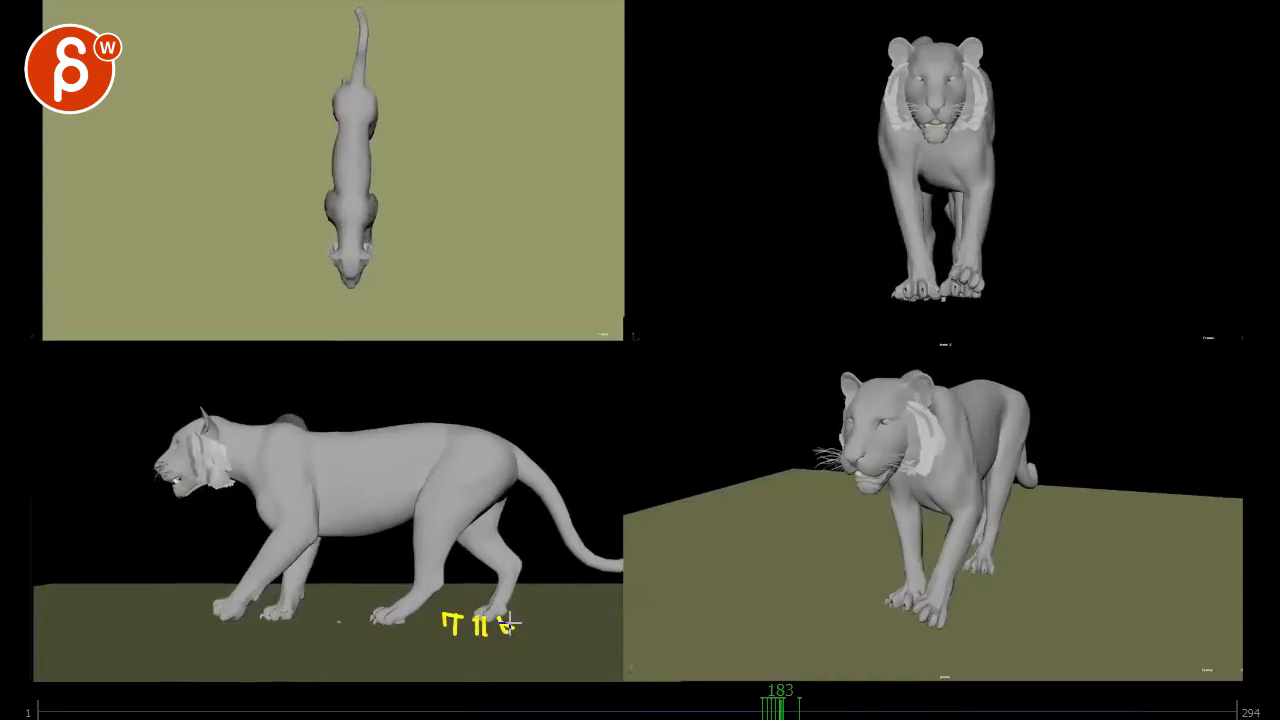
mouse_move(452, 631)
mouse_down()
mouse_move(537, 575)
mouse_move(464, 598)
mouse_up()
key(space)
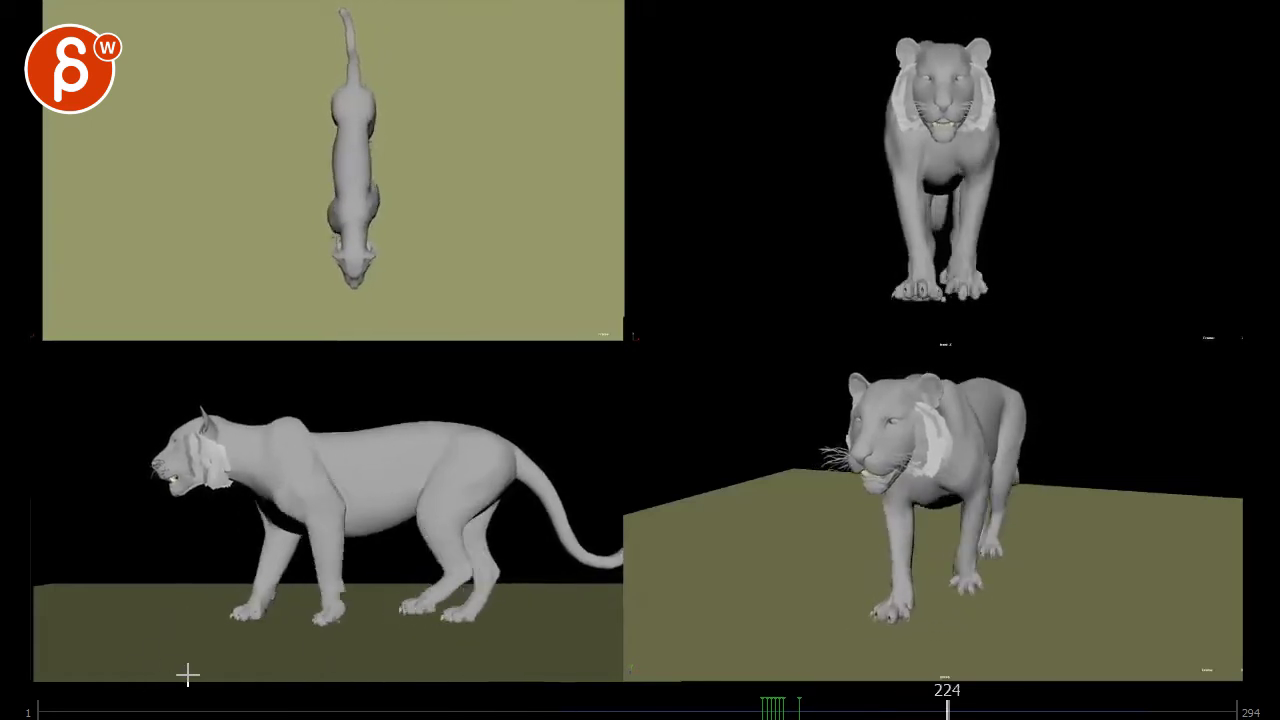
Step: Step back from frame 272 to frame 257 and sketch the hind foot's curved lift-and-plant path in the side view
key(alt+v)
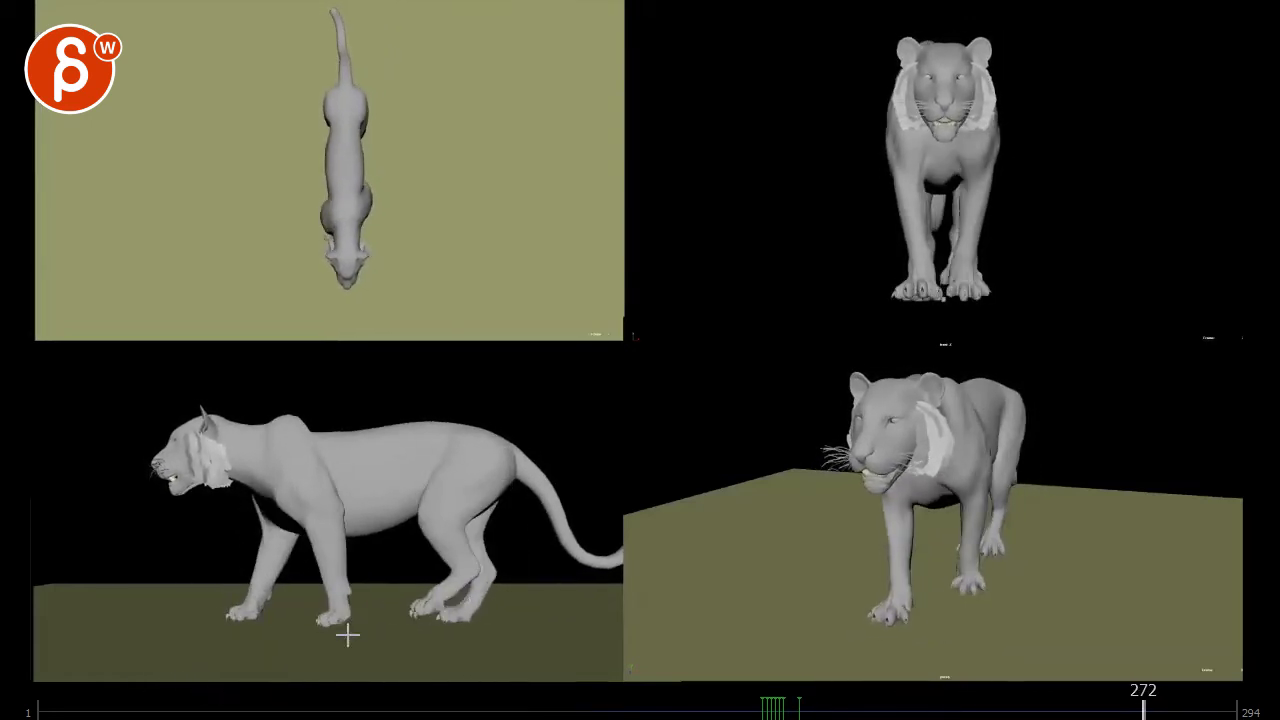
key(Left)
key(Left)
key(Left)
key(Left)
key(Left)
key(Left)
key(Left)
key(Left)
key(Left)
key(Left)
key(Left)
key(Left)
key(Left)
key(Left)
key(Left)
key(Left)
key(Left)
key(Left)
key(Left)
key(Left)
key(Left)
key(Left)
key(Right)
key(Right)
key(Right)
key(Right)
key(Right)
key(Right)
key(Right)
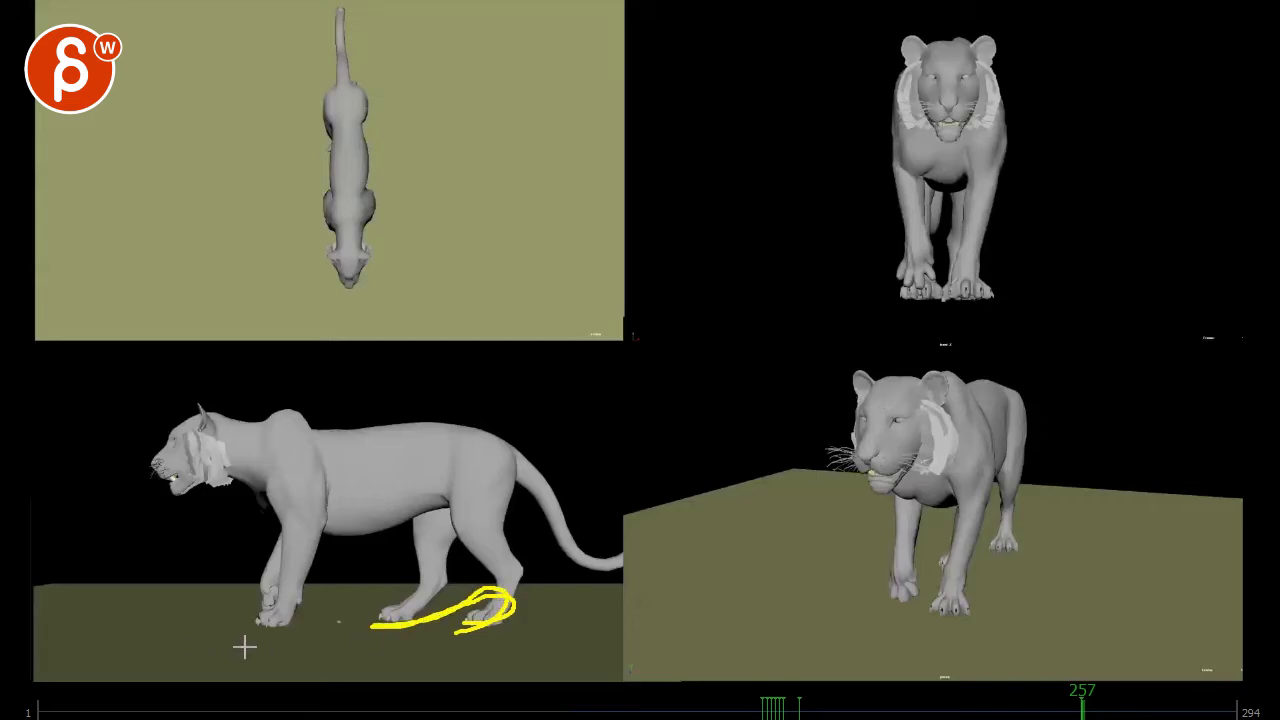
Step: Step forward from frame 257 to frame 276 to examine the front foot's lift and forward swing
key(Right)
key(Right)
key(Right)
key(Right)
key(Right)
key(Right)
key(Right)
key(Right)
key(Right)
key(Right)
key(Right)
key(Right)
key(Right)
key(Right)
key(Right)
key(Right)
key(Right)
key(Right)
key(Right)
Step: Go back to frame 271 and mark the lifting front foot's motion in the side view
key(Left)
key(Left)
key(Left)
key(Left)
key(Left)
key(Left)
key(Left)
key(Right)
key(Right)
drag(350, 606, 320, 600)
Step: Step forward past frame 277 and mark the swinging front paw in the side view at frame 280
key(Right)
key(Right)
key(Right)
key(Right)
key(Right)
key(Right)
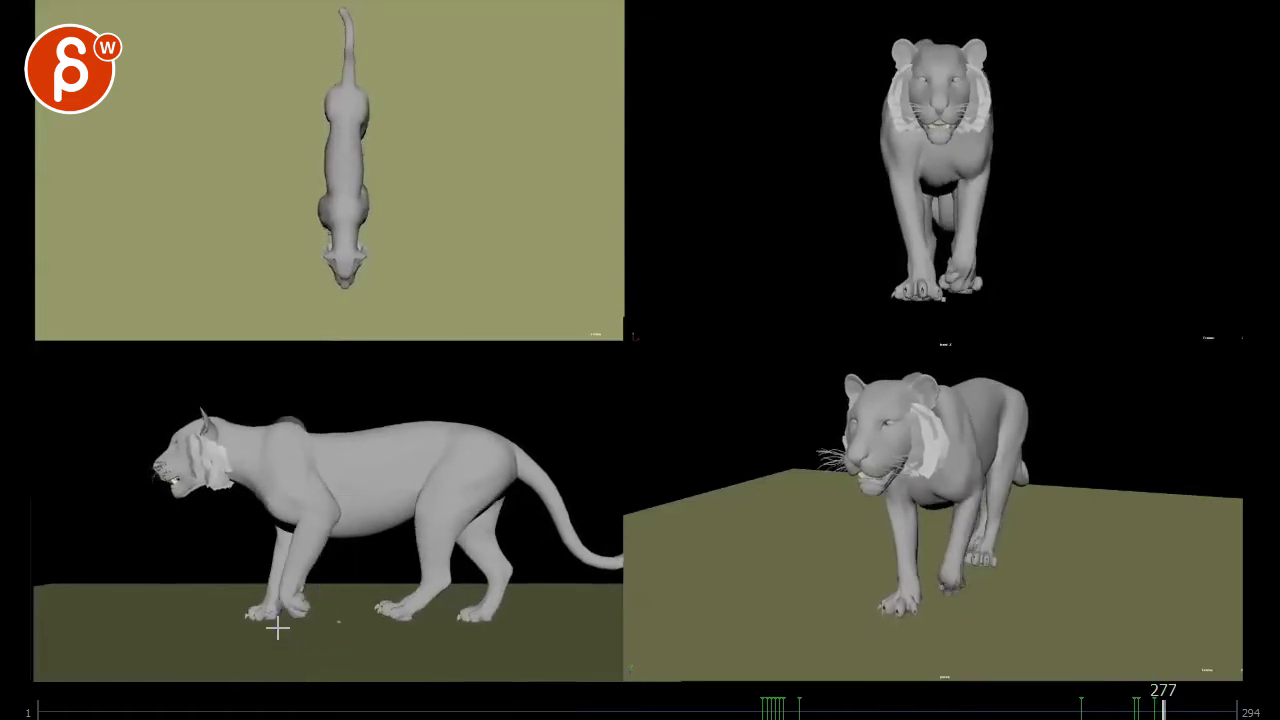
key(Right)
key(Right)
key(Right)
key(Right)
key(Left)
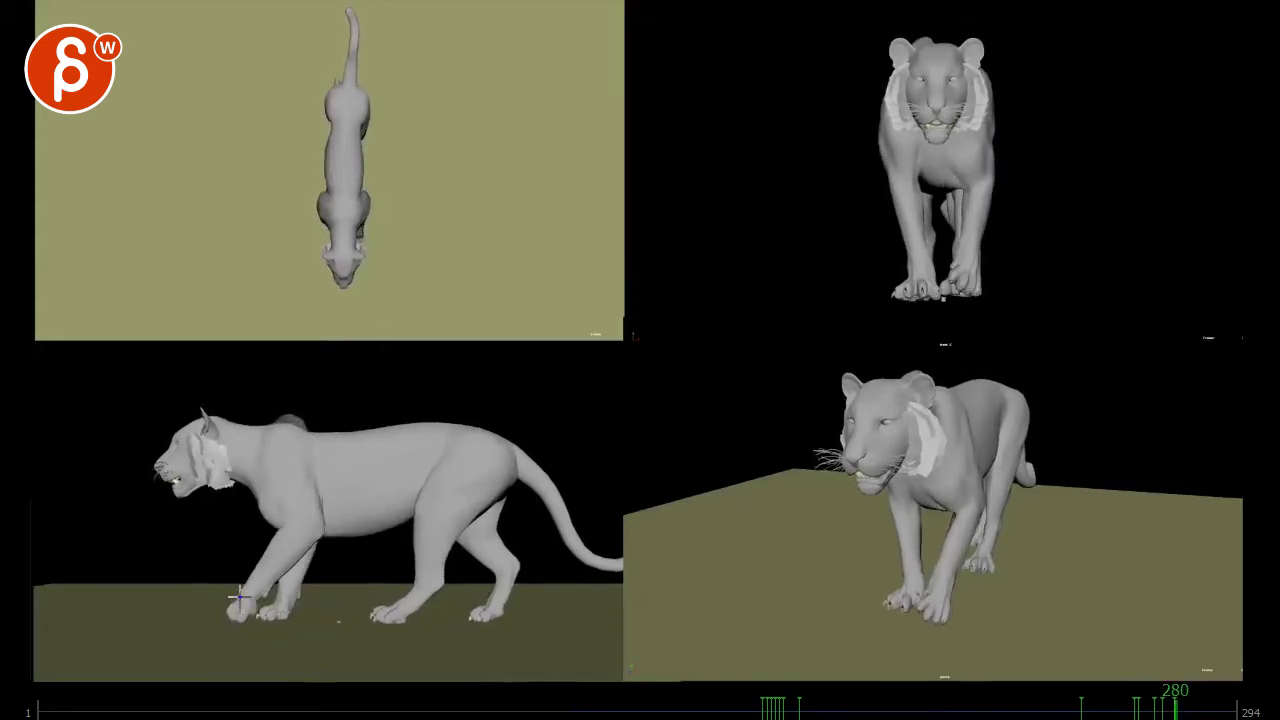
Step: Check the front foot's landing up to frame 286, then return to frame 281 and mark the lifted paw
key(Right)
key(Right)
key(Right)
key(Right)
key(Right)
key(Right)
key(Left)
key(Left)
key(Left)
key(Left)
key(Left)
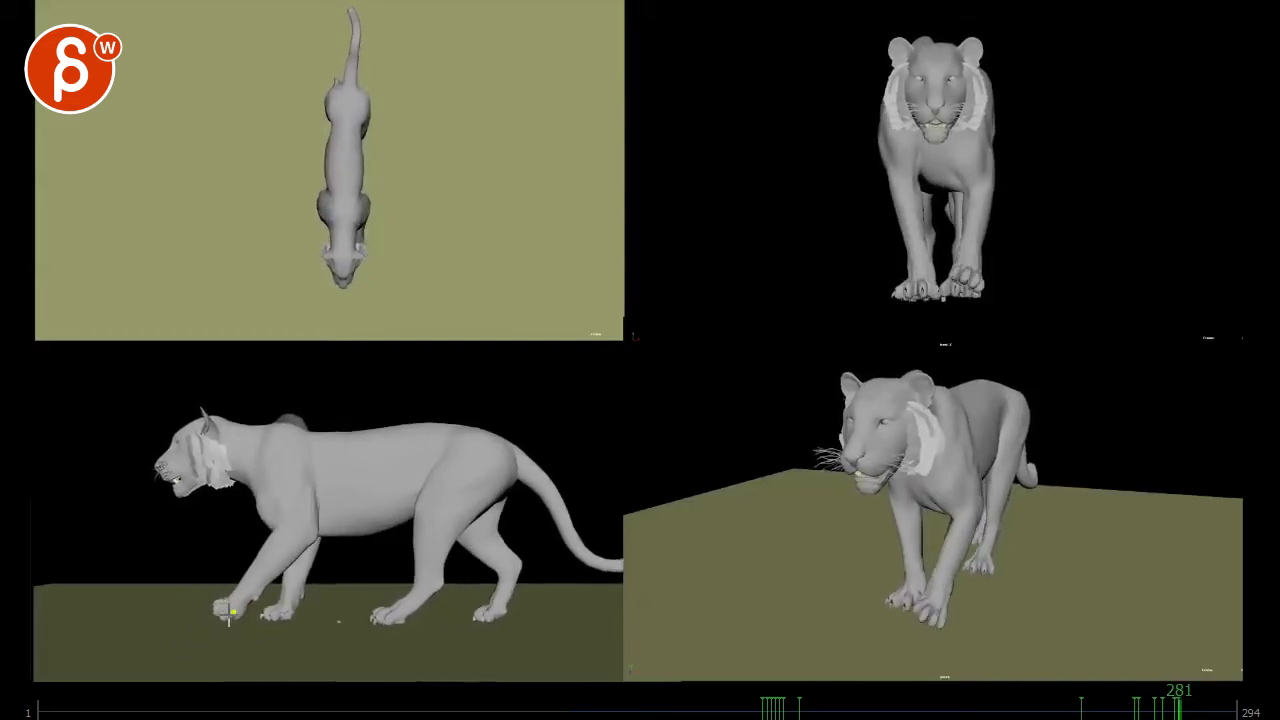
Step: Step forward from frame 281 to frame 289 to examine the front foot's plant, and resume playback
key(Right)
key(Right)
key(Right)
key(Right)
key(Right)
key(Right)
key(Right)
key(Right)
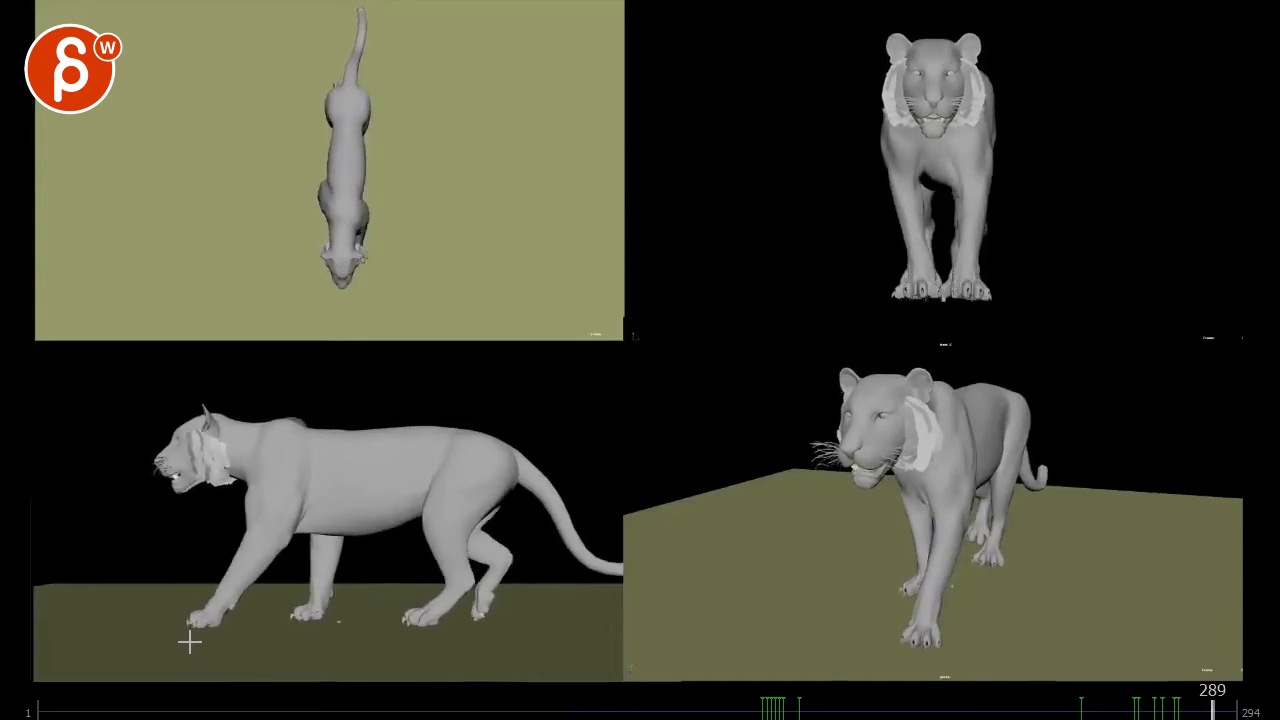
key(alt+v)
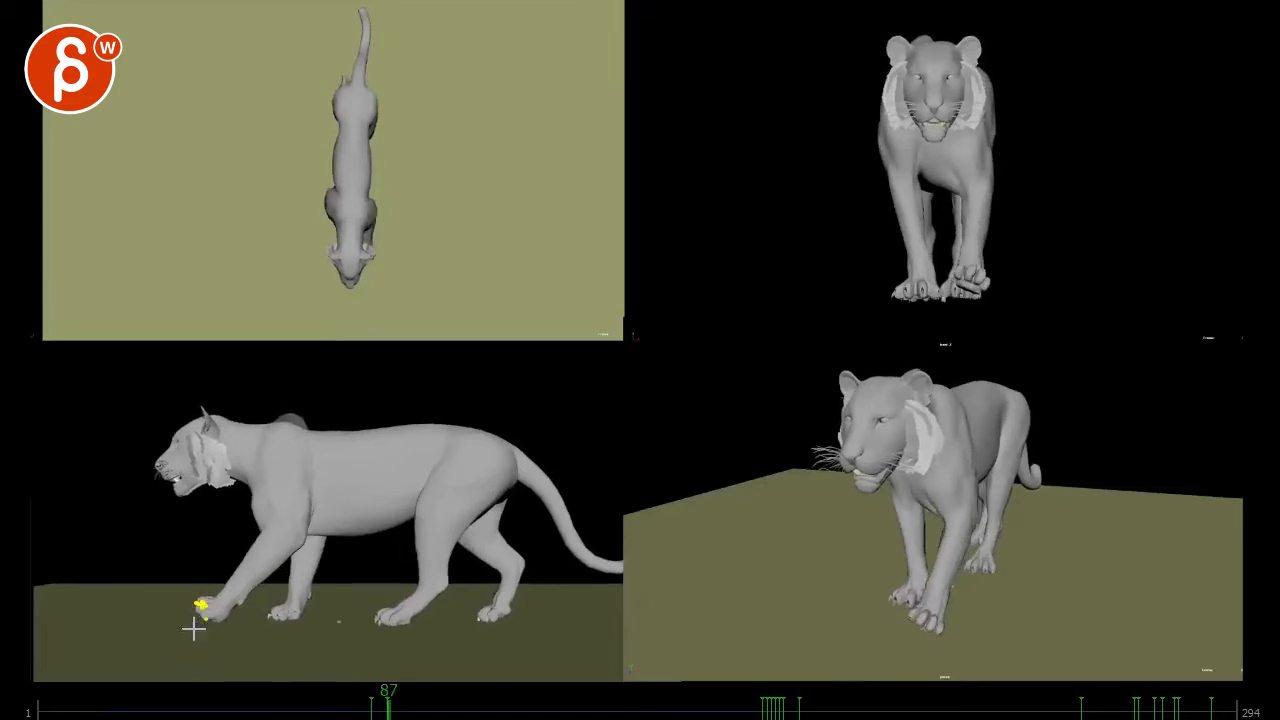
Step: Step back and forth from frame 87 to compare the front paw's poses before it lands
key(Right)
key(Right)
key(Right)
key(alt+period)
key(alt+comma)
key(alt+comma)
key(alt+comma)
key(alt+period)
key(alt+period)
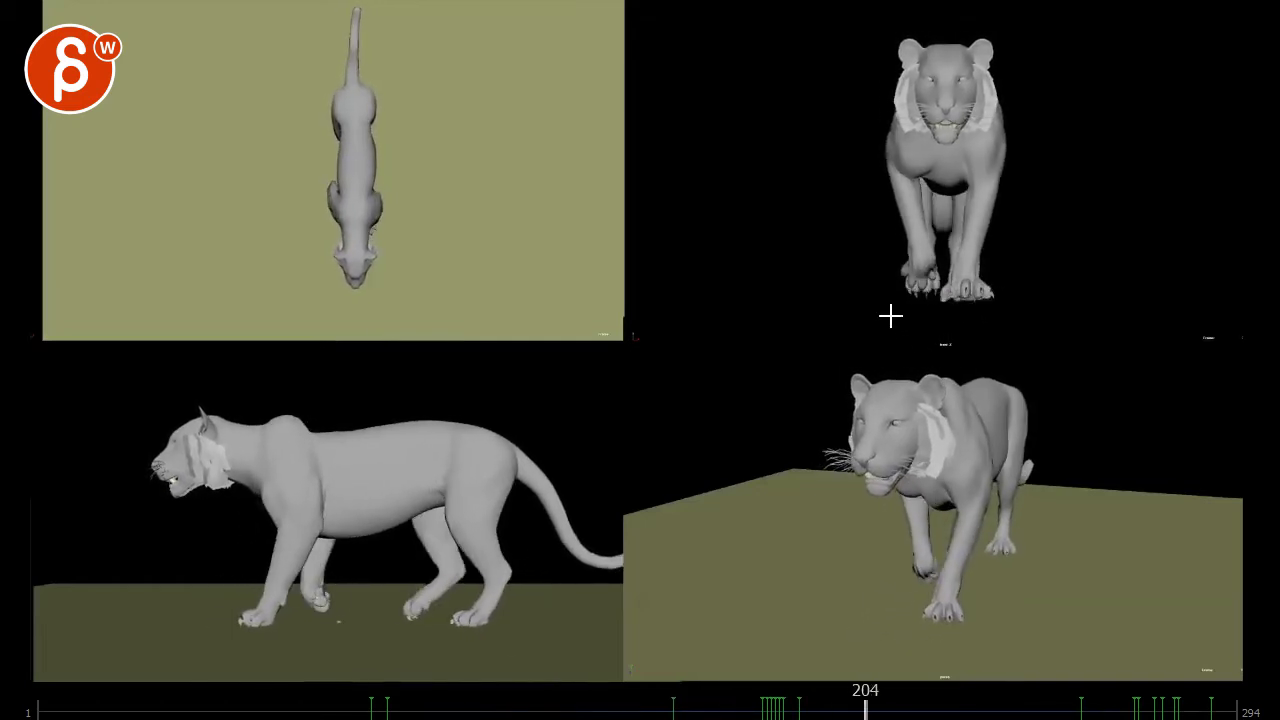
Step: Step back from frame 204 and compare the frames around 191 to examine the front legs in the front view
key(Left)
key(Left)
key(Left)
key(Left)
key(Left)
key(Left)
key(Left)
key(Left)
key(Left)
key(Left)
key(Left)
key(Left)
key(Left)
key(Left)
key(Left)
key(Left)
key(Left)
key(Left)
key(Left)
key(Left)
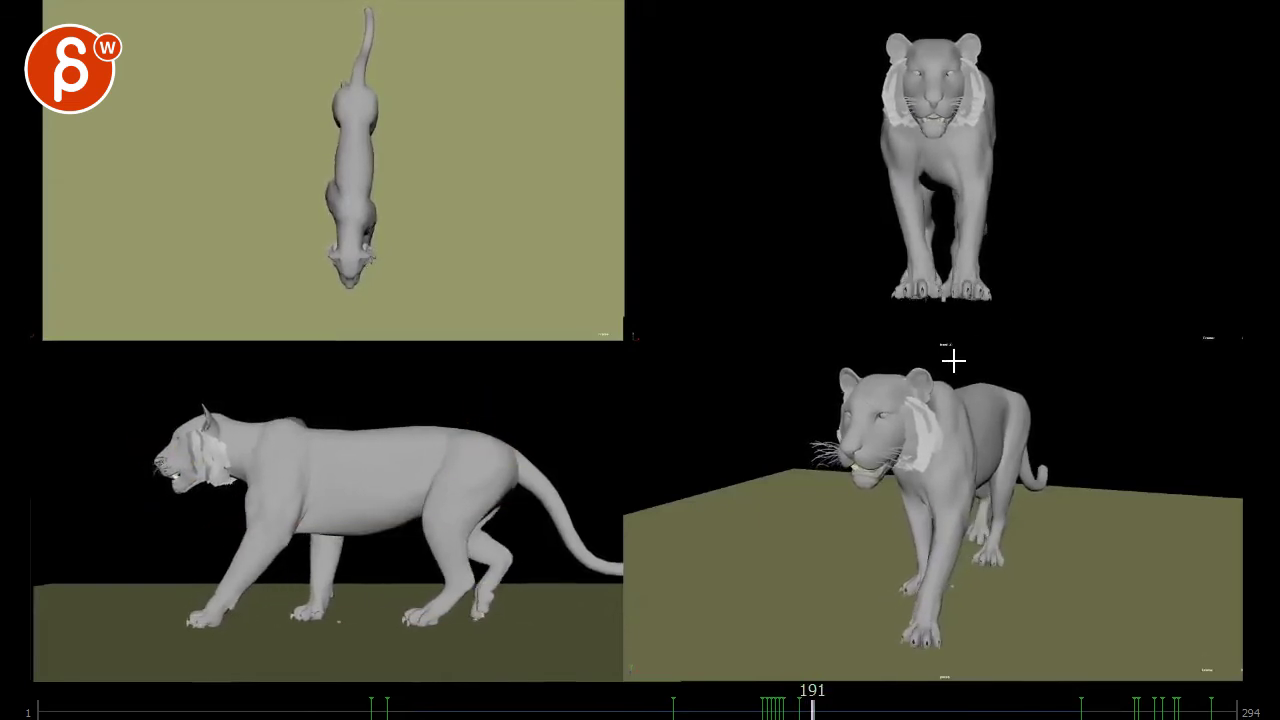
key(Right)
key(Right)
key(Left)
key(Left)
key(Left)
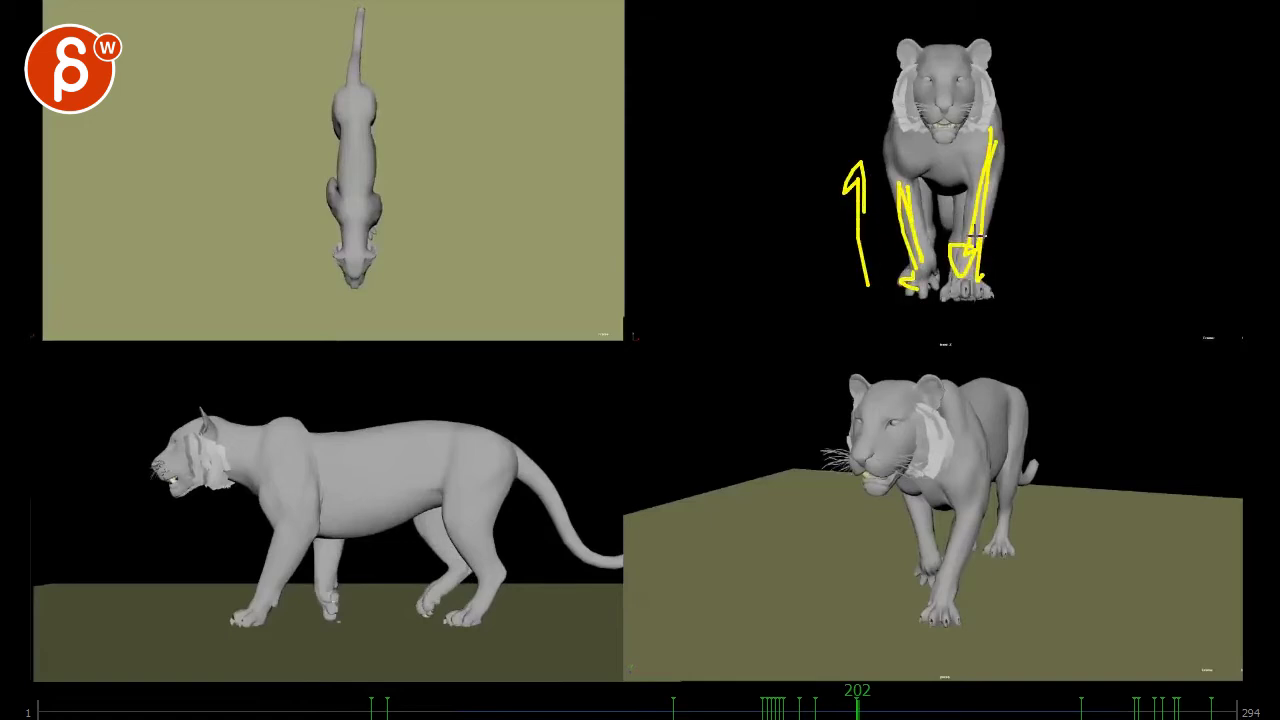
Step: Draw the near front leg's line in the perspective view at frame 202, and four frames back mark the front paw in the front view
drag(972, 464, 948, 576)
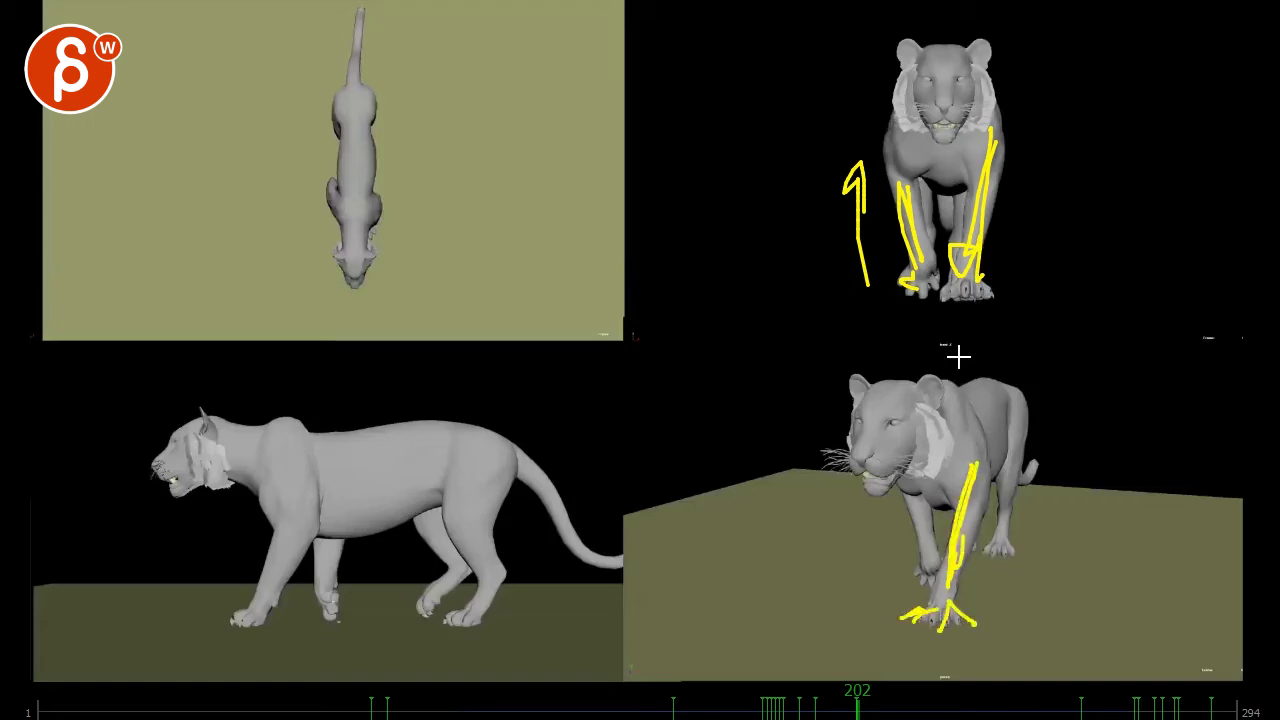
key(Left)
key(Left)
key(Left)
key(Left)
drag(914, 270, 920, 296)
Step: Clear the existing annotations and play the animation from the beginning
key(Right)
key(Right)
key(Right)
key(alt+period)
key(Escape)
key(space)
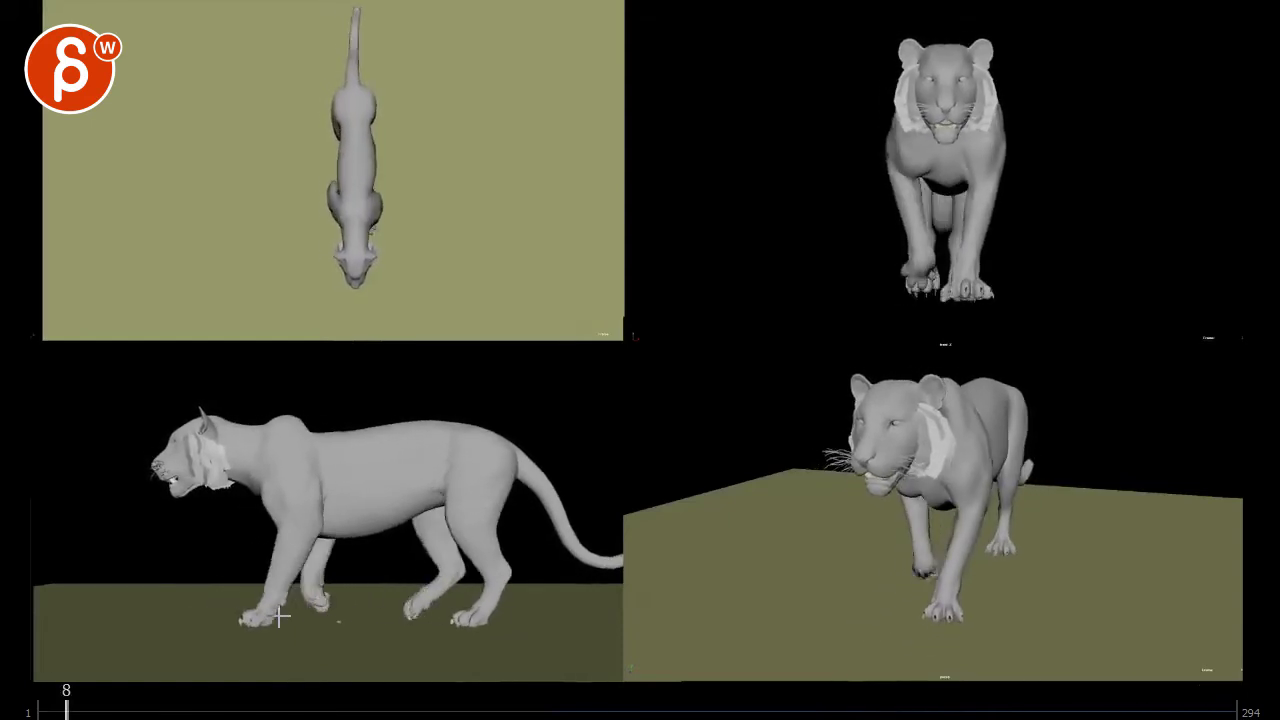
Step: Draw a line along the back, then lines for the feet's ground paths at frame 31 in the side view, and resume playback
drag(490, 436, 256, 440)
key(space)
key(space)
drag(532, 606, 392, 607)
drag(512, 580, 377, 593)
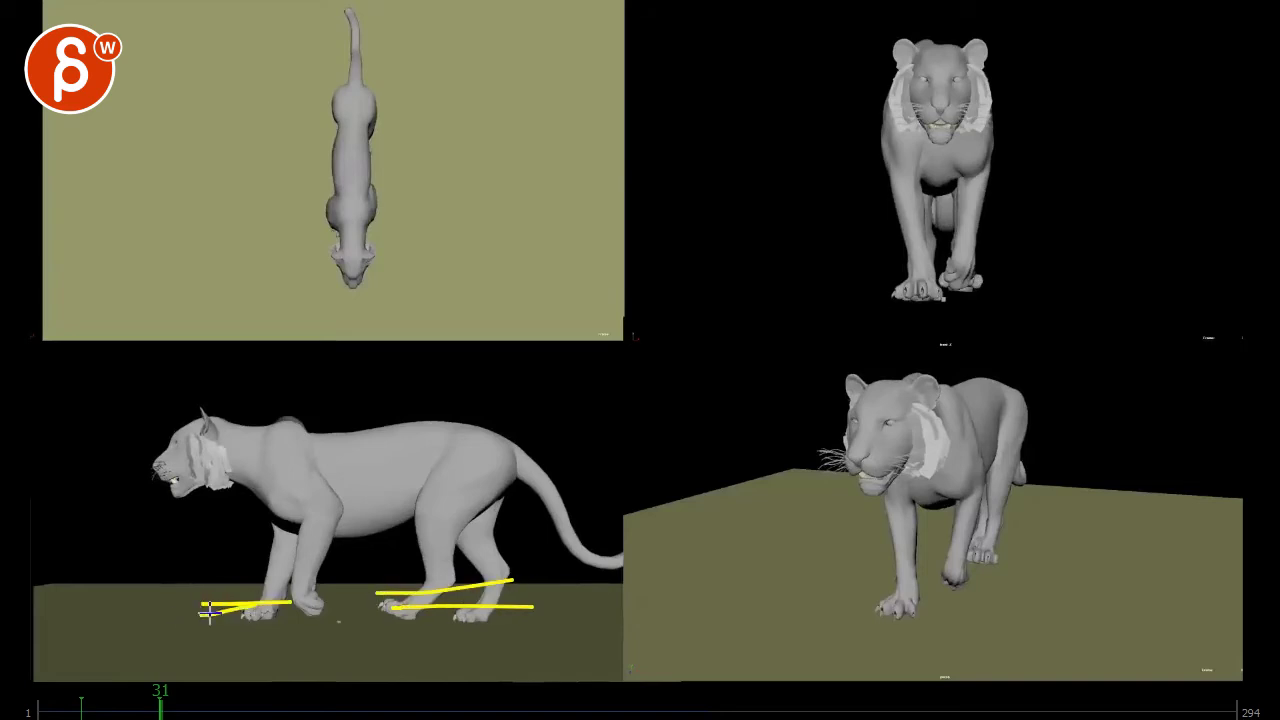
key(alt+v)
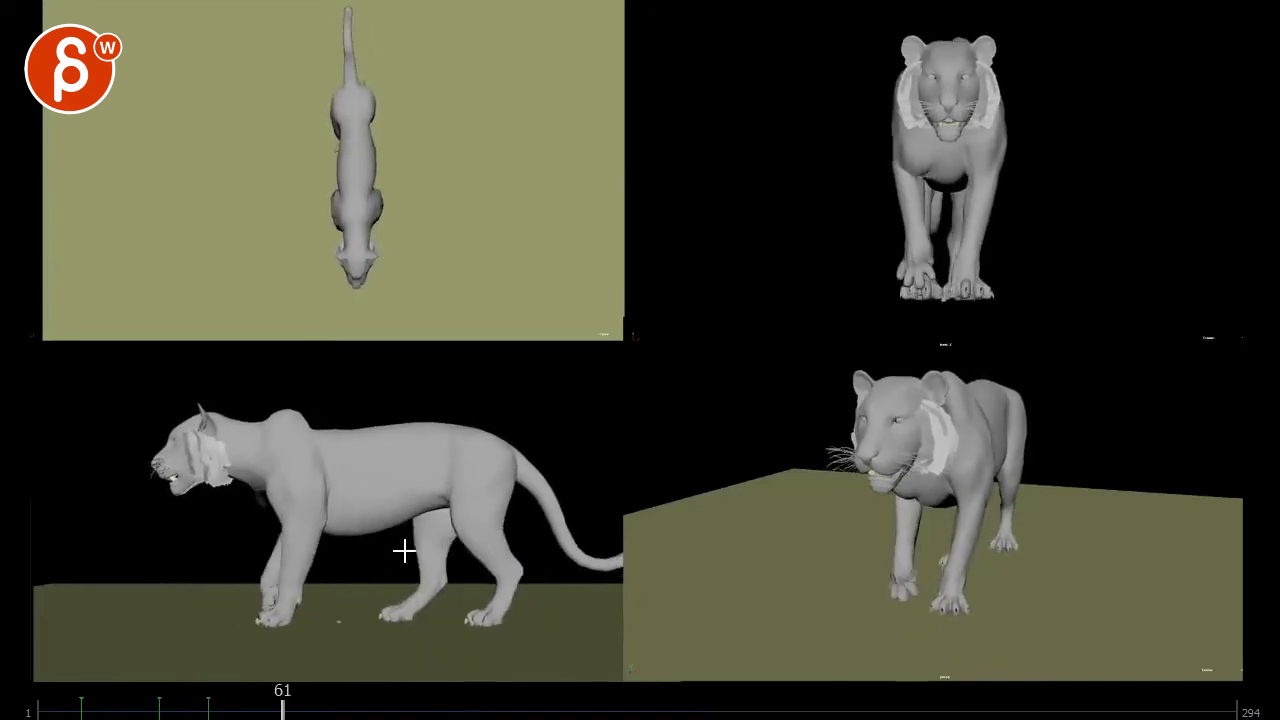
Step: Pause playback at two poses, the second at frame 114, and draw upright lines from the upper front leg through the shoulder
key(space)
drag(291, 490, 291, 430)
key(alt+v)
key(alt+v)
key(alt+v)
key(alt+v)
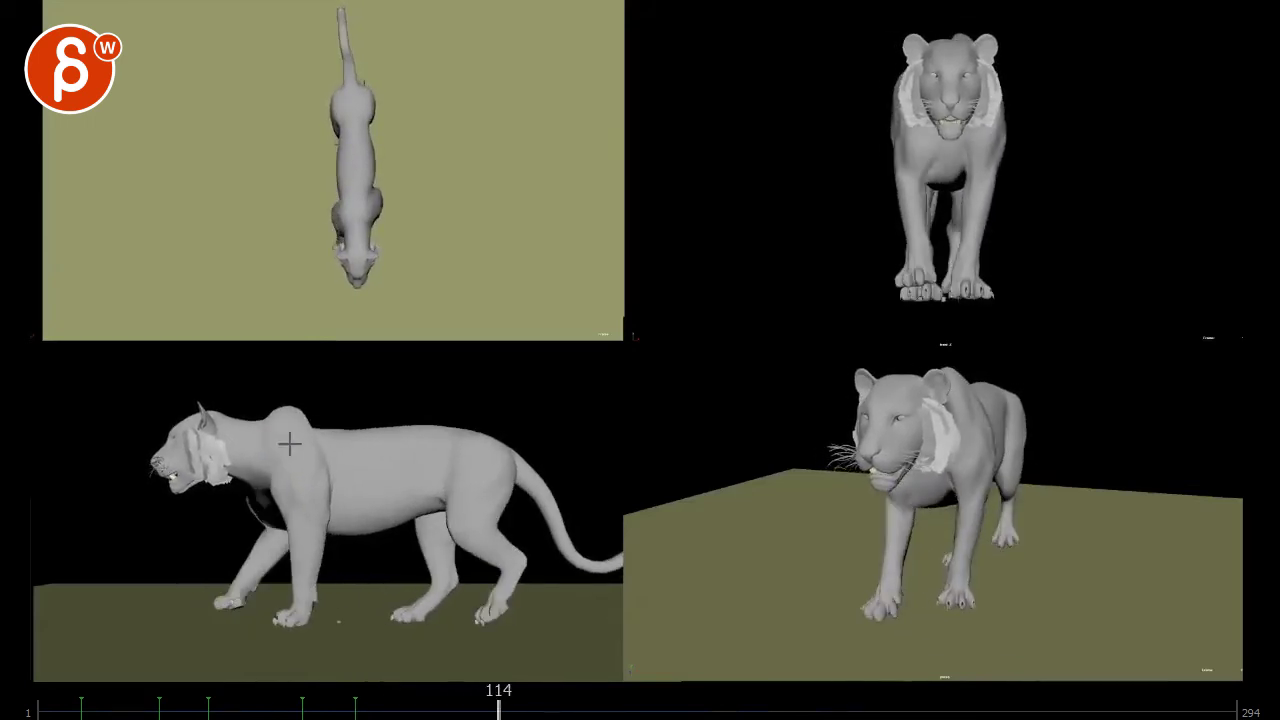
drag(319, 524, 330, 427)
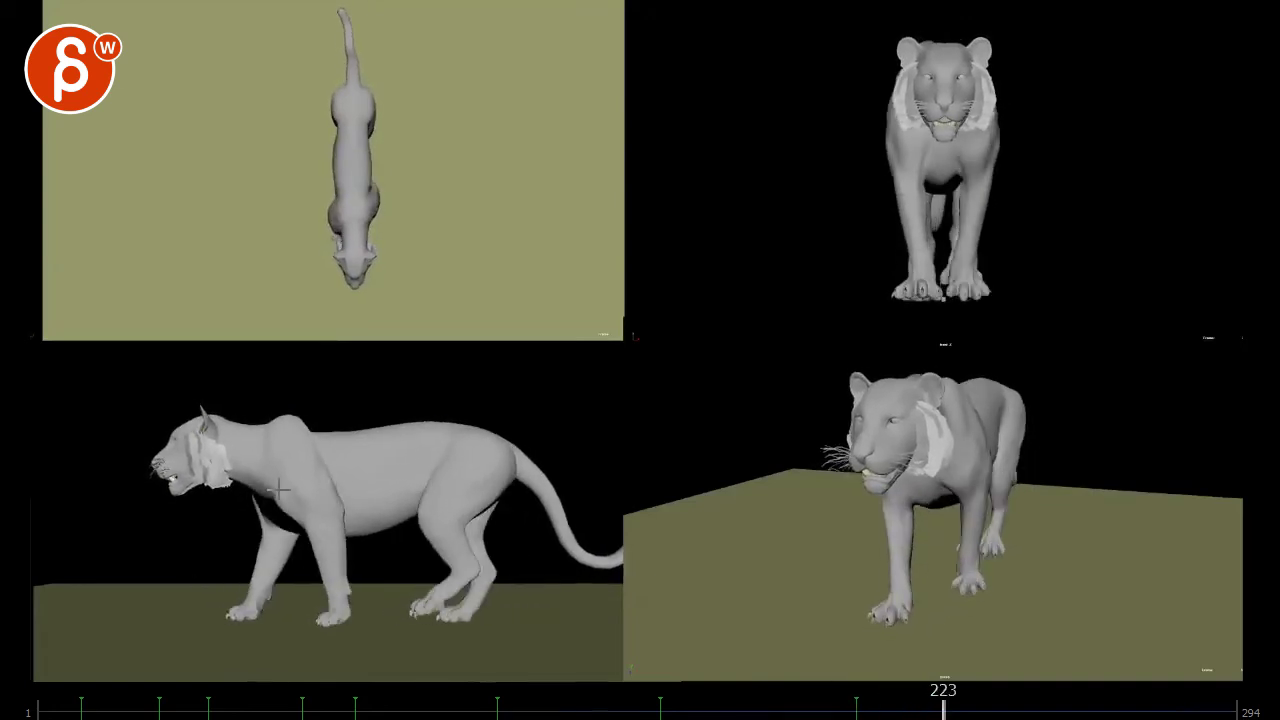
Step: Step back from frame 223 toward frame 202 to examine the shoulder's motion and the head, shoulder and hip marks
key(Left)
key(Left)
key(Left)
key(Left)
key(Left)
key(Left)
key(Left)
key(Left)
key(Left)
key(Left)
key(Left)
key(Left)
key(Left)
key(Left)
key(Left)
key(Left)
key(Left)
key(Left)
key(Left)
key(Left)
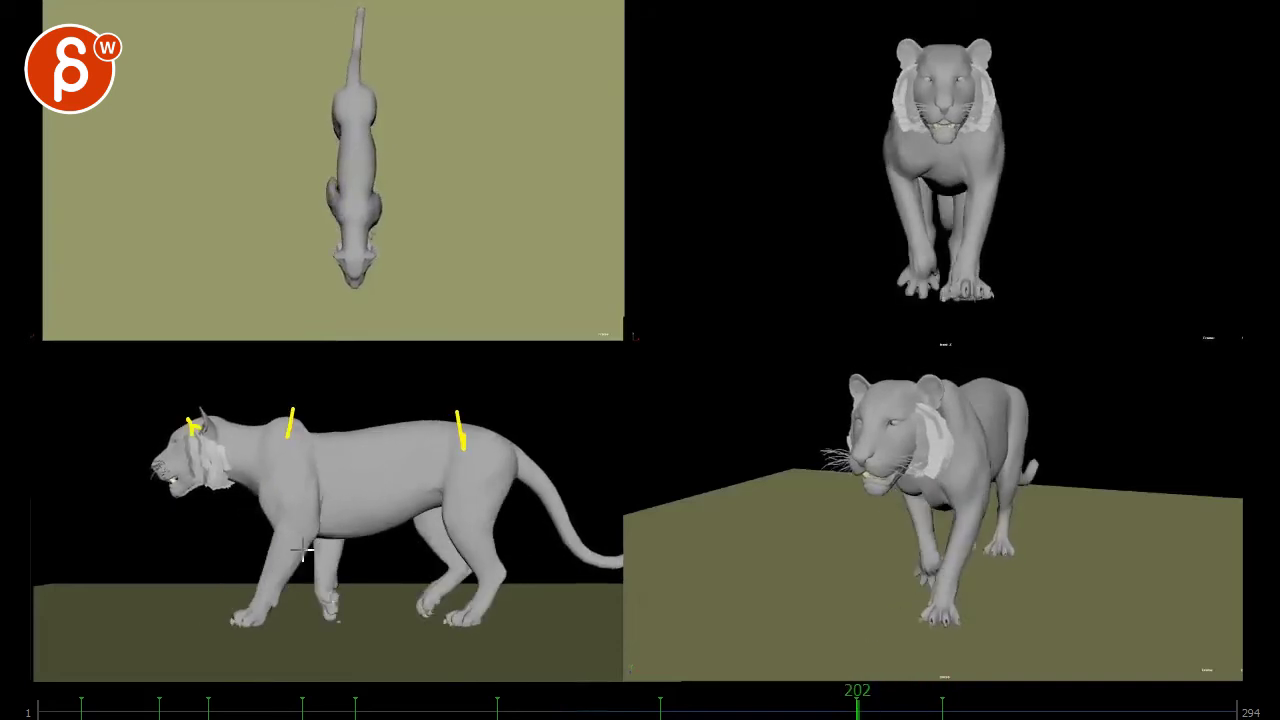
Step: Move from frame 202 to frame 208 and draw an upward arrow along the upper front leg toward the shoulder in the side view
key(Right)
key(Right)
key(Right)
key(Right)
key(Right)
key(Right)
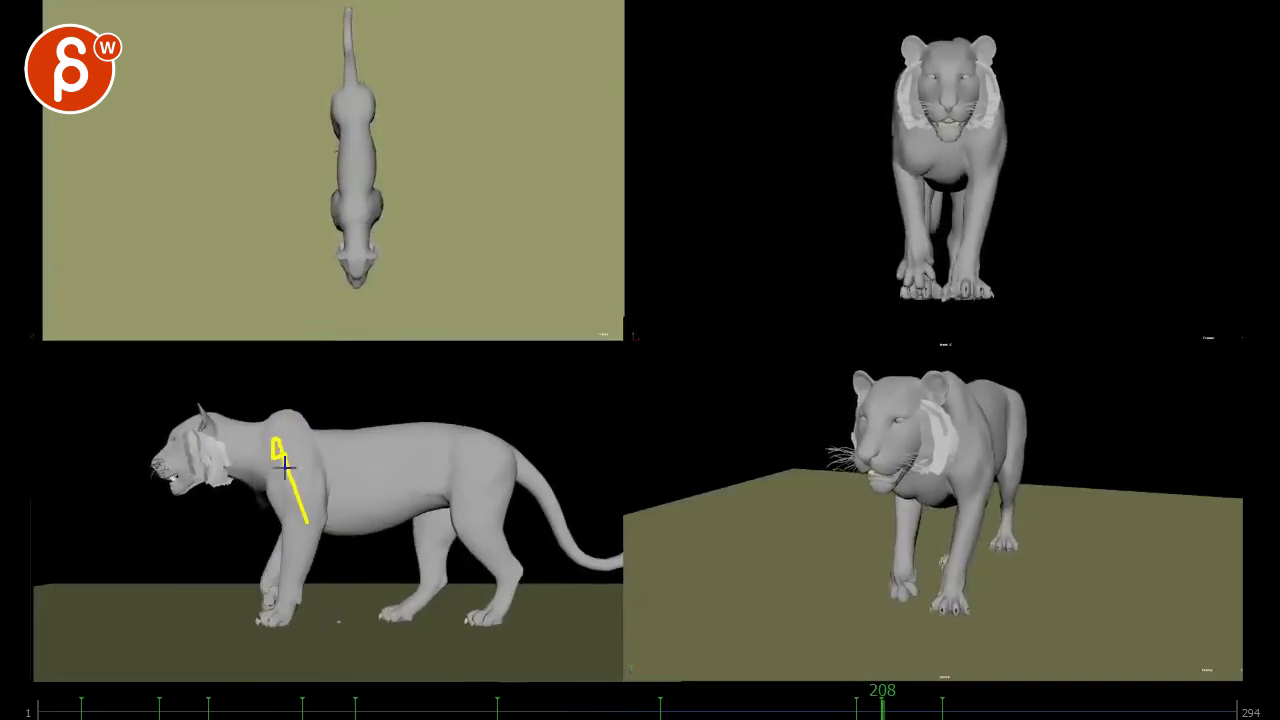
Step: Step forward from frame 208 to frame 215 and mark the far front leg's elbow area in the side view
key(Right)
key(Right)
key(Right)
key(Right)
key(Right)
key(Right)
key(Right)
drag(277, 508, 284, 524)
Step: Step back and forth through frames 212 to 216 to examine the far front leg's elbow and chest area
key(Left)
key(Left)
key(Left)
key(Right)
key(Right)
key(Right)
key(Right)
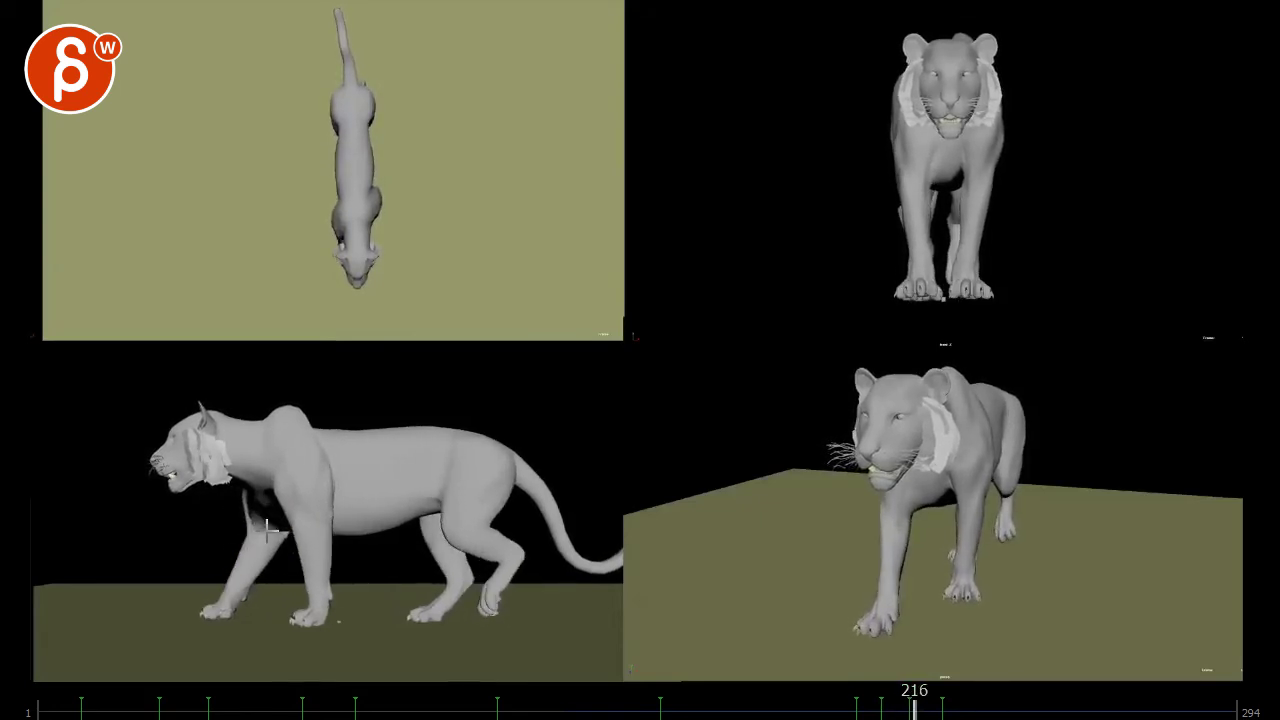
Step: On frame 216, draw lines from the shoulder to both front feet and circle the head in the side view
drag(278, 470, 352, 607)
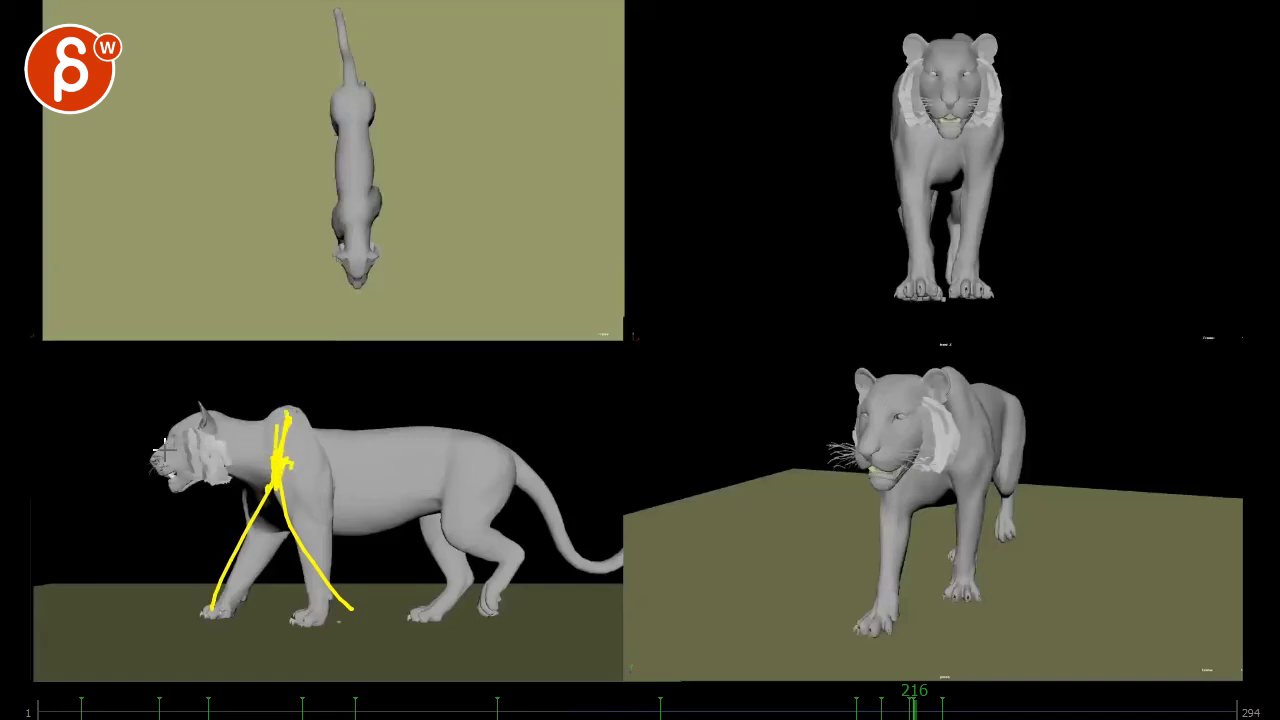
drag(155, 443, 135, 468)
key(Left)
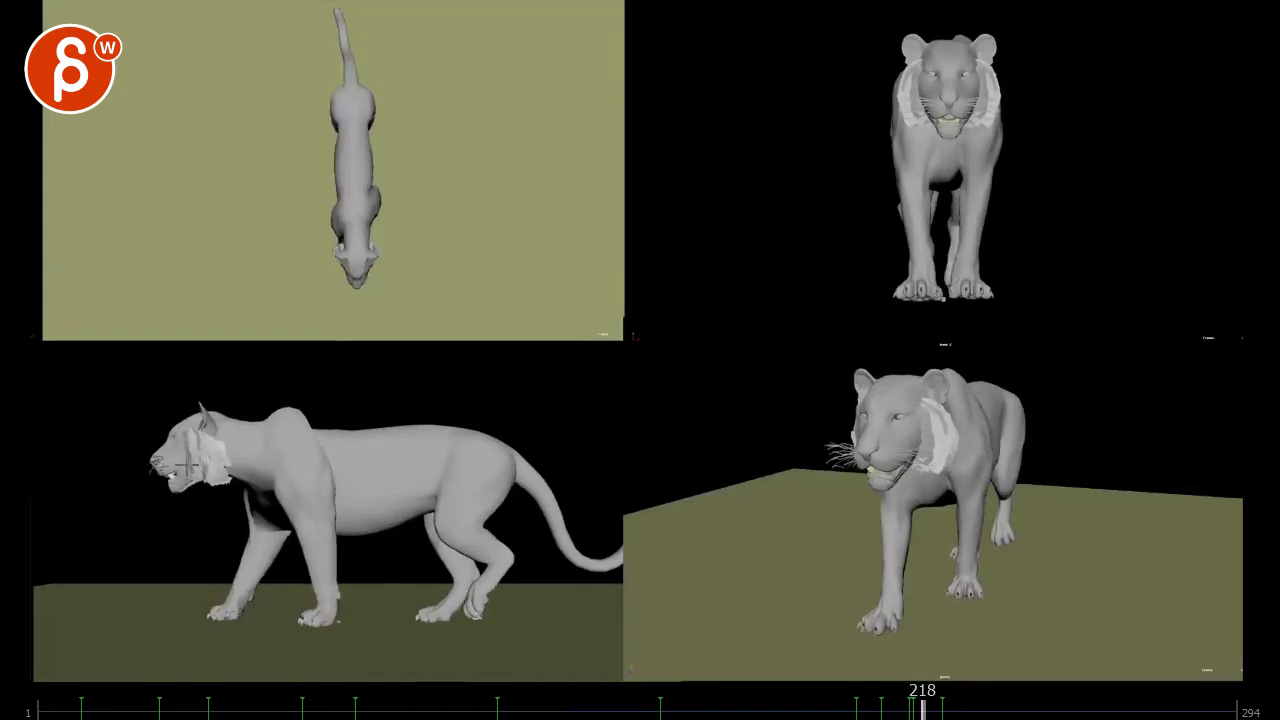
Step: Step back from frame 218 to around frame 211 to examine the shoulder and the far front leg's placement
key(Right)
key(Left)
key(Left)
key(Left)
key(Left)
key(Left)
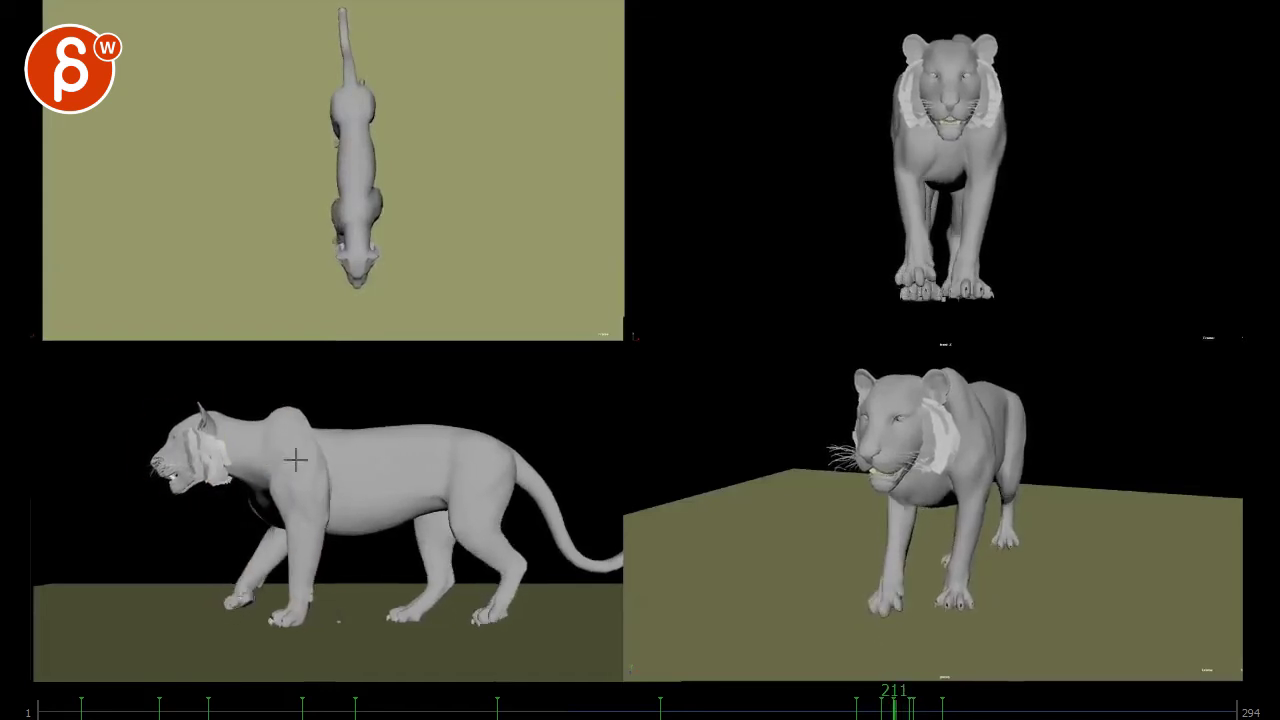
key(Left)
Step: Step forward to frame 217 and trace the far front leg from the foot up to an arrow at the shoulder
key(Right)
key(Right)
key(Right)
key(Right)
key(Right)
key(Right)
key(Right)
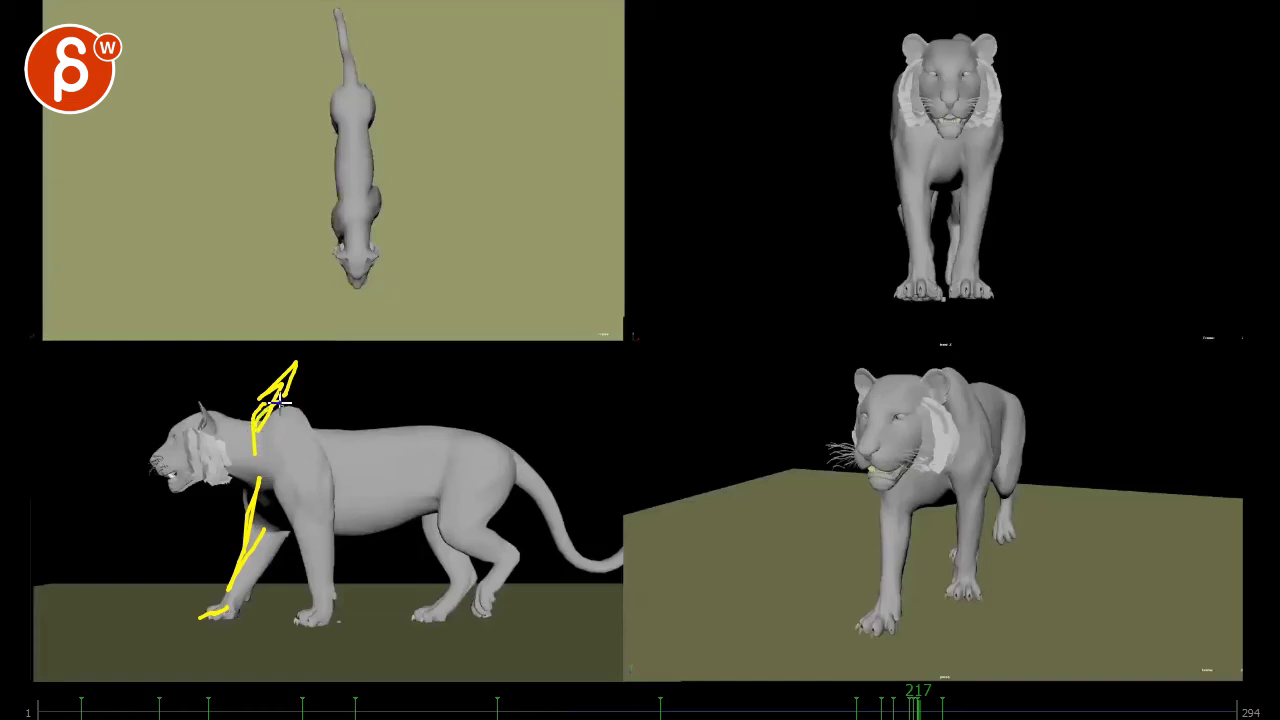
Step: Return to frame 216 to review the head, shoulder and front-leg marks, and resume playback
key(Right)
key(Left)
key(Left)
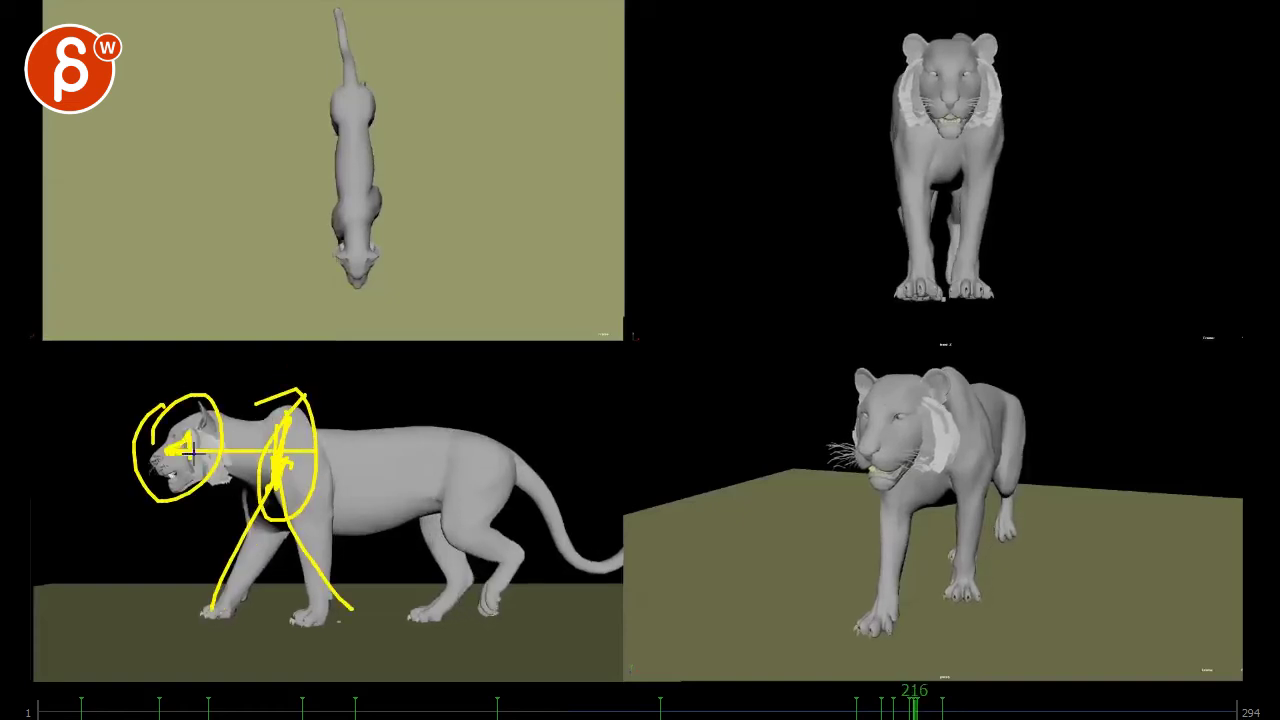
key(alt+v)
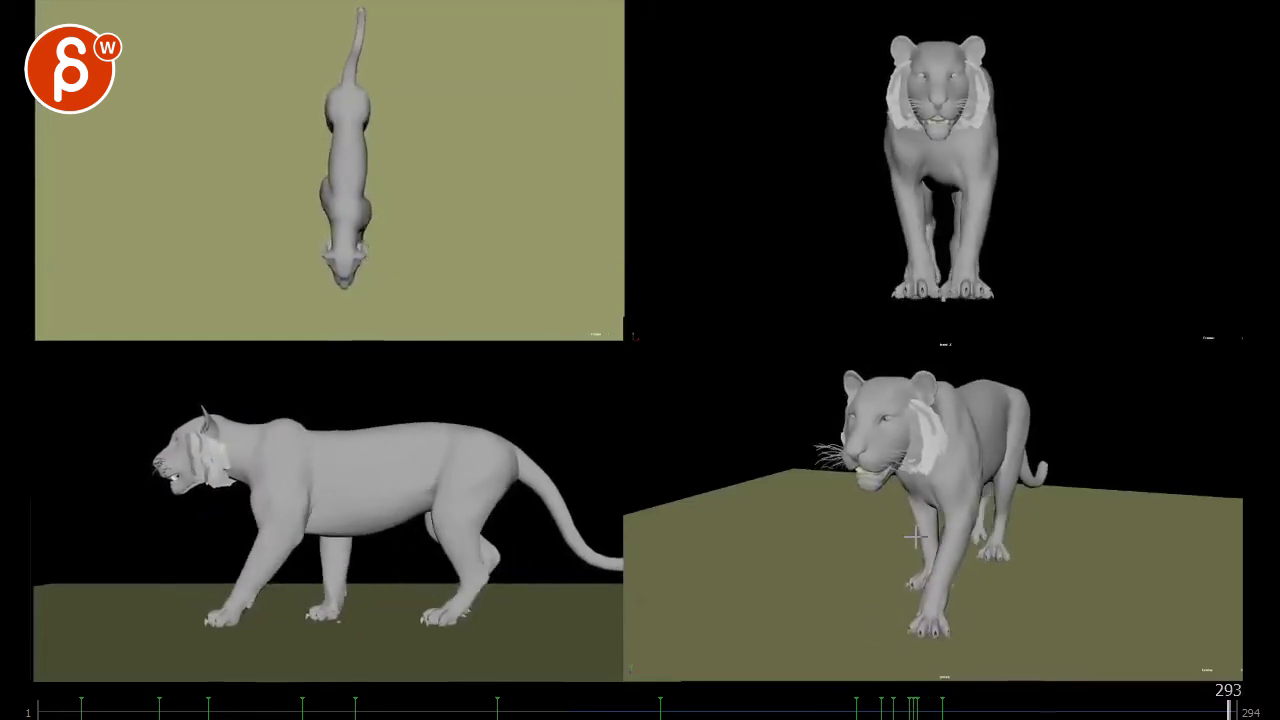
Step: Pause around frame 12, trace the hind leg up to the hip with a forward arrow along the spine, and clear all annotations
key(space)
drag(458, 526, 390, 625)
key(Right)
key(Right)
key(Right)
key(Right)
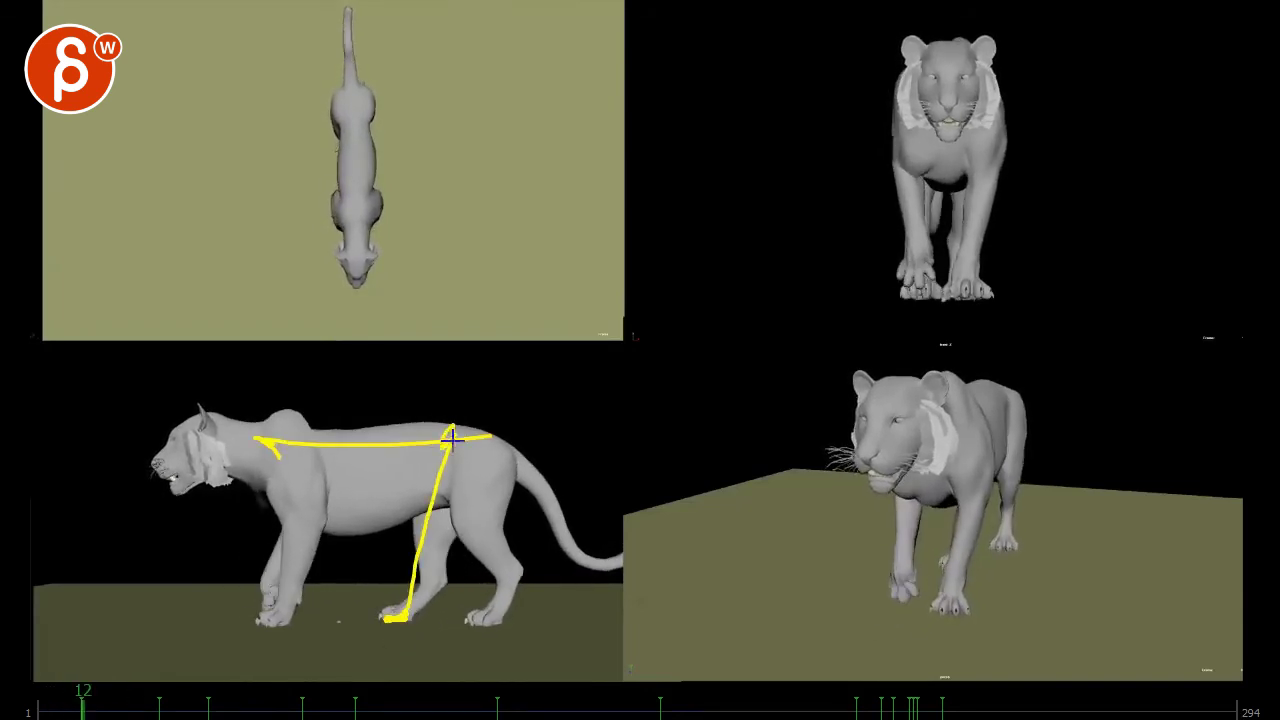
key(Right)
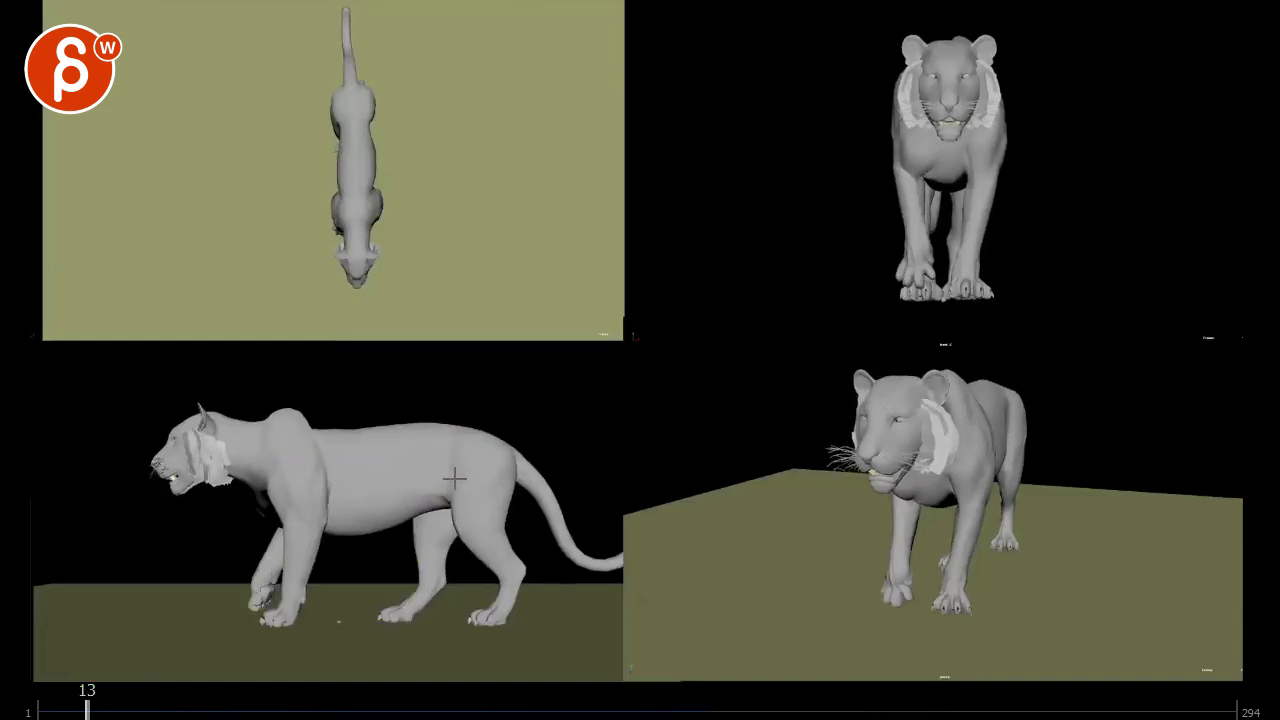
Step: Play to frame 83, circle the head, shoulder and hip areas in the side view, and resume playback
key(alt+v)
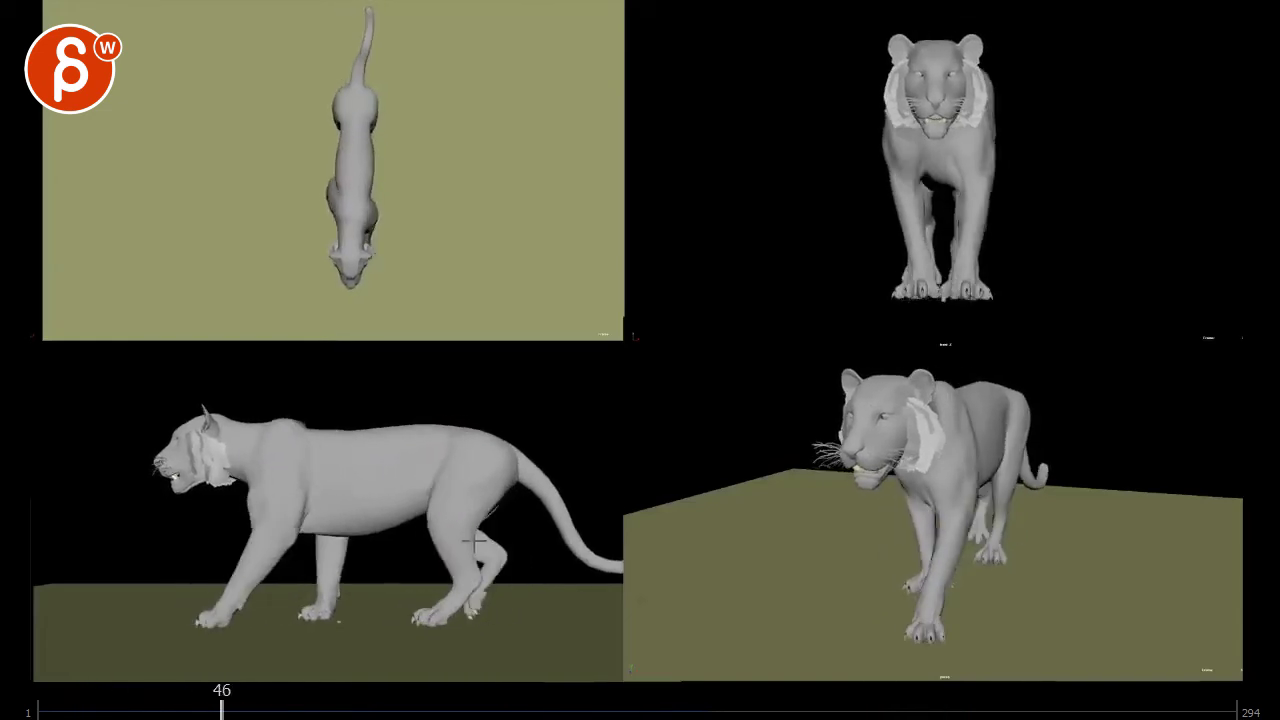
key(alt+v)
drag(390, 410, 400, 467)
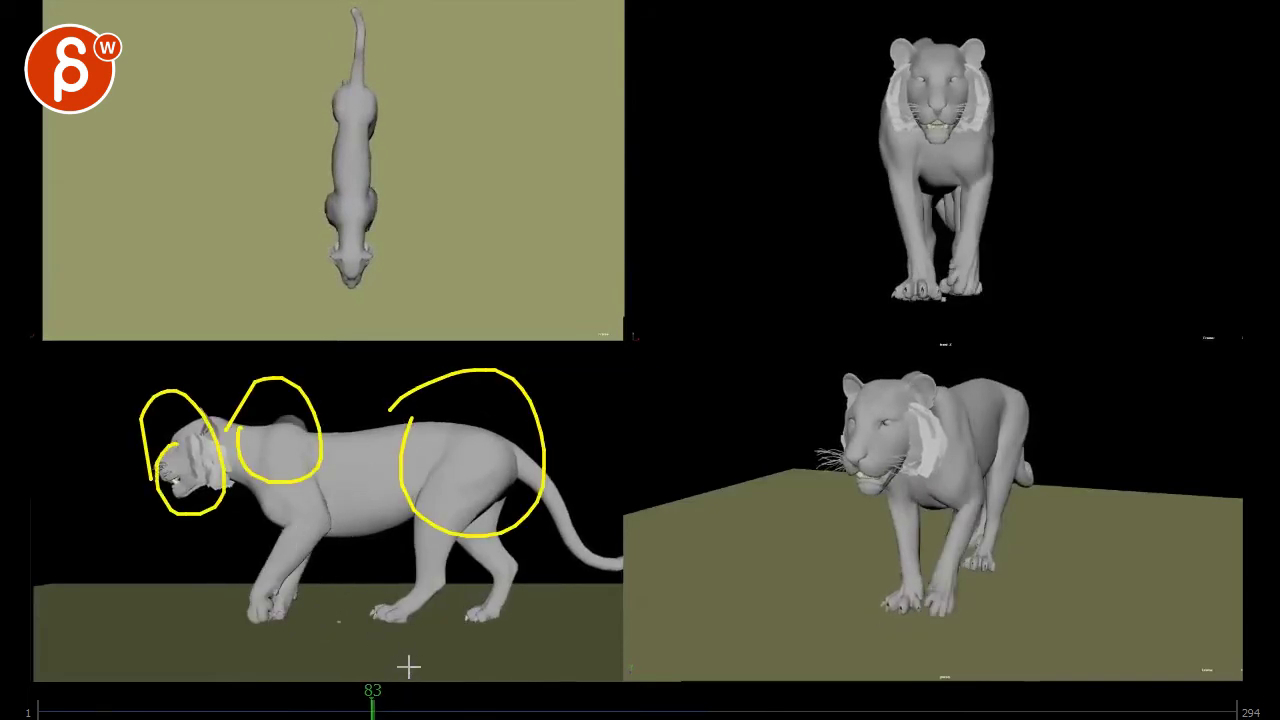
key(alt+v)
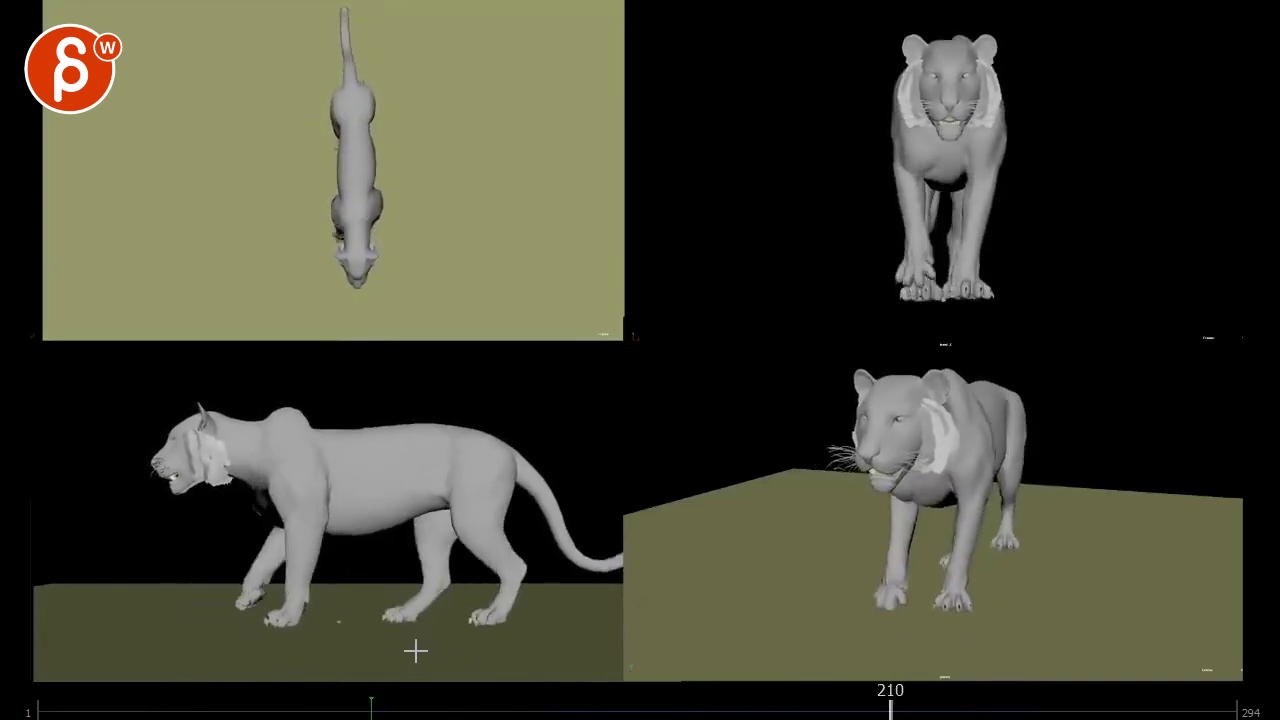
Step: Pause around frame 253, trace the tail's curve in the side view, and resume playback
key(alt+v)
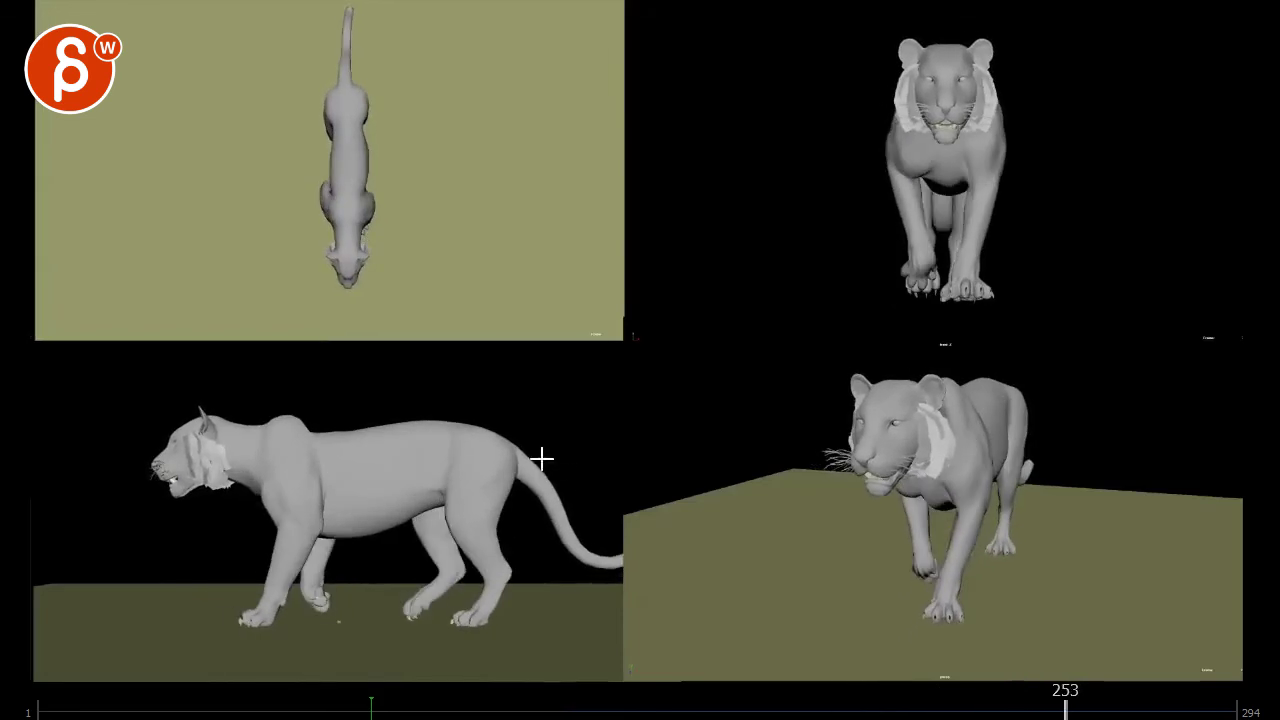
drag(521, 424, 645, 588)
key(alt+v)
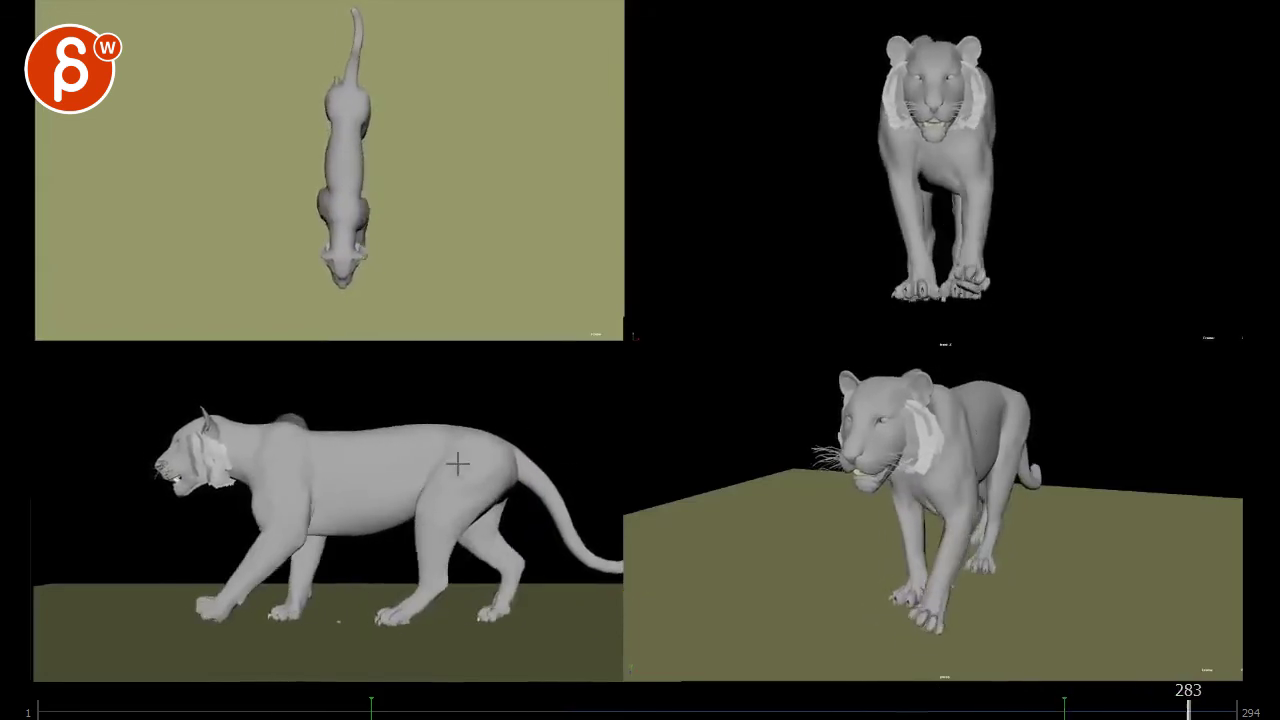
Step: Pause near the end of the animation and mark the head, shoulder and hip areas in the side view around frame 291
key(alt+v)
drag(432, 422, 467, 414)
key(alt+period)
drag(256, 430, 230, 460)
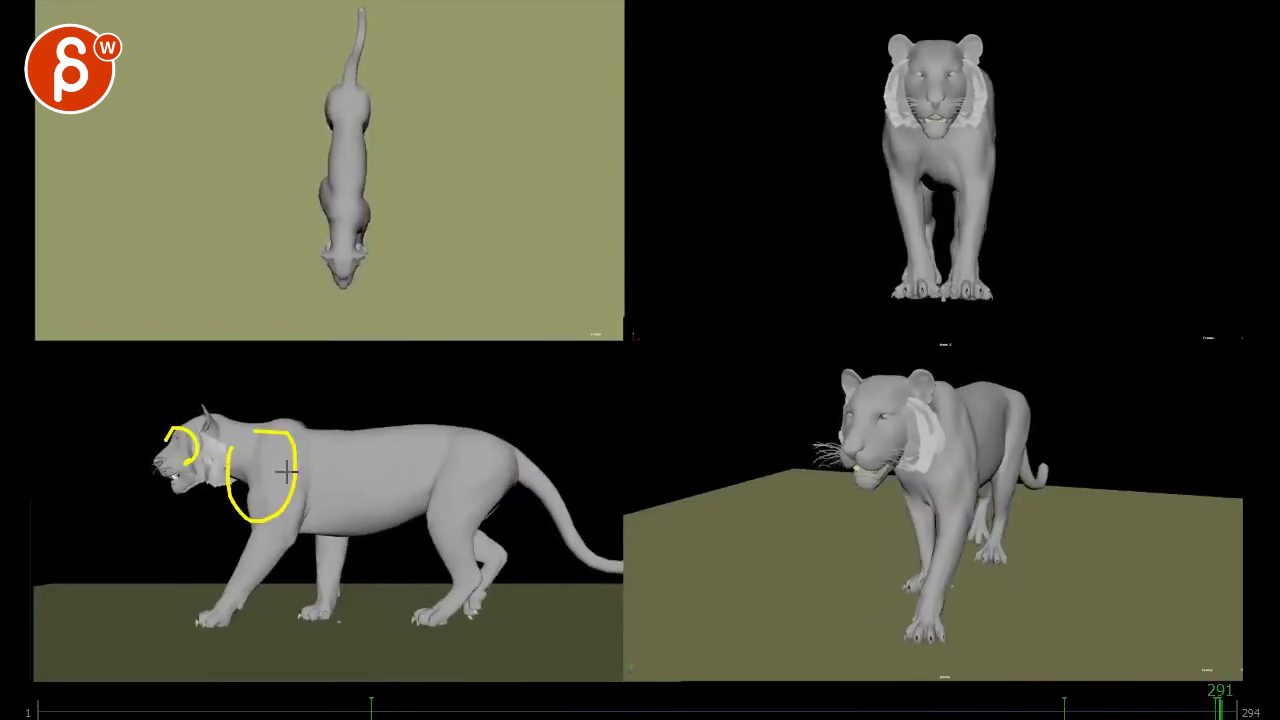
drag(489, 465, 478, 486)
Step: Play on to frame 10, mark the shoulder, hip and tail motion with circles and arrows, clear all annotations and resume playback
key(alt+v)
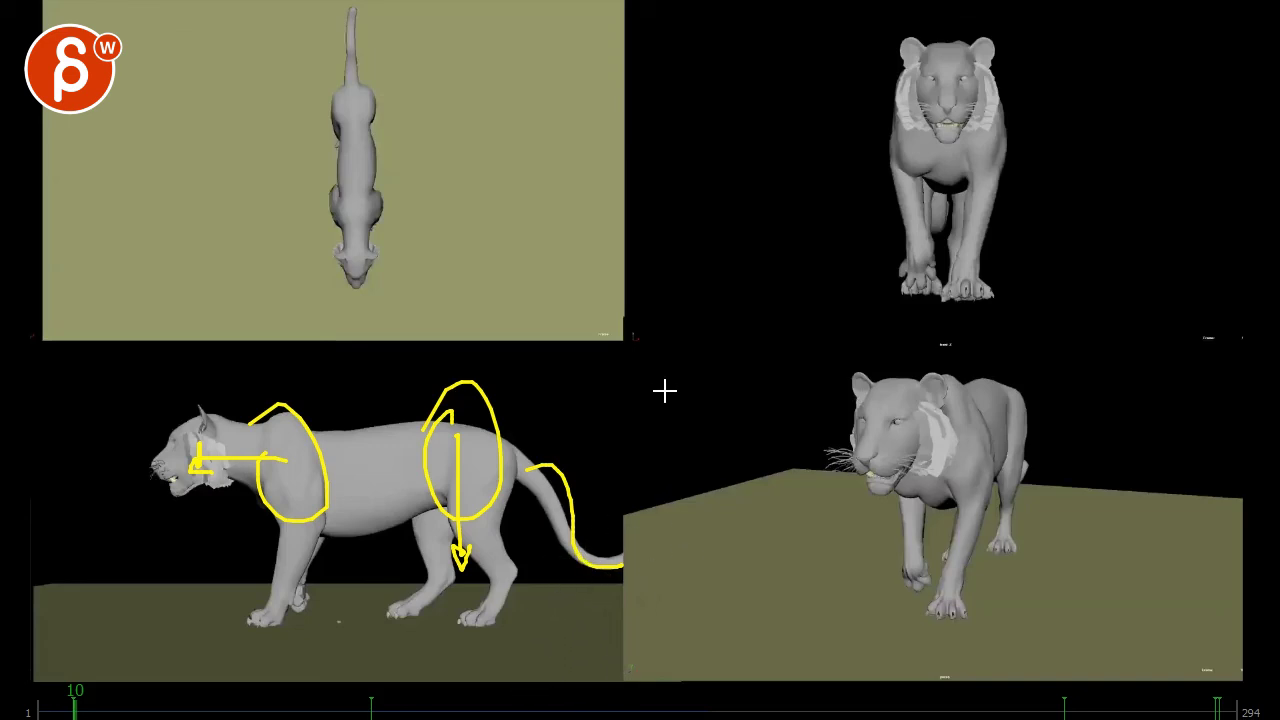
key(space)
key(Delete)
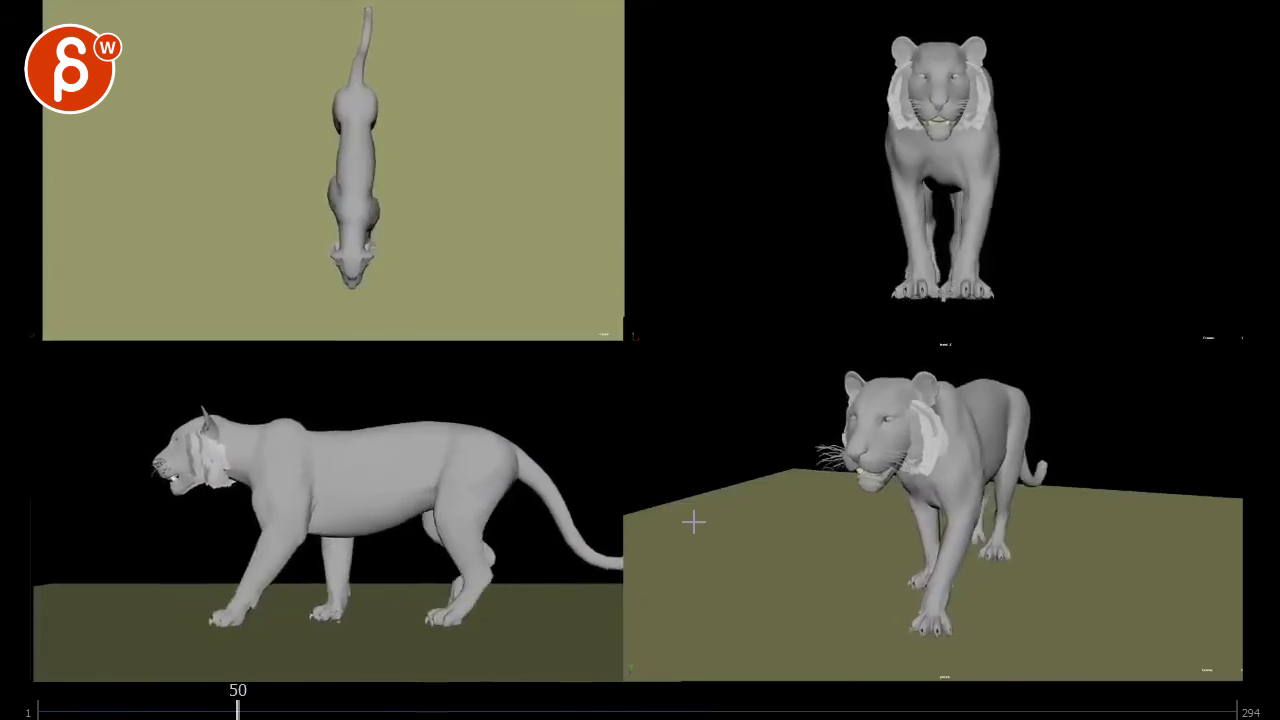